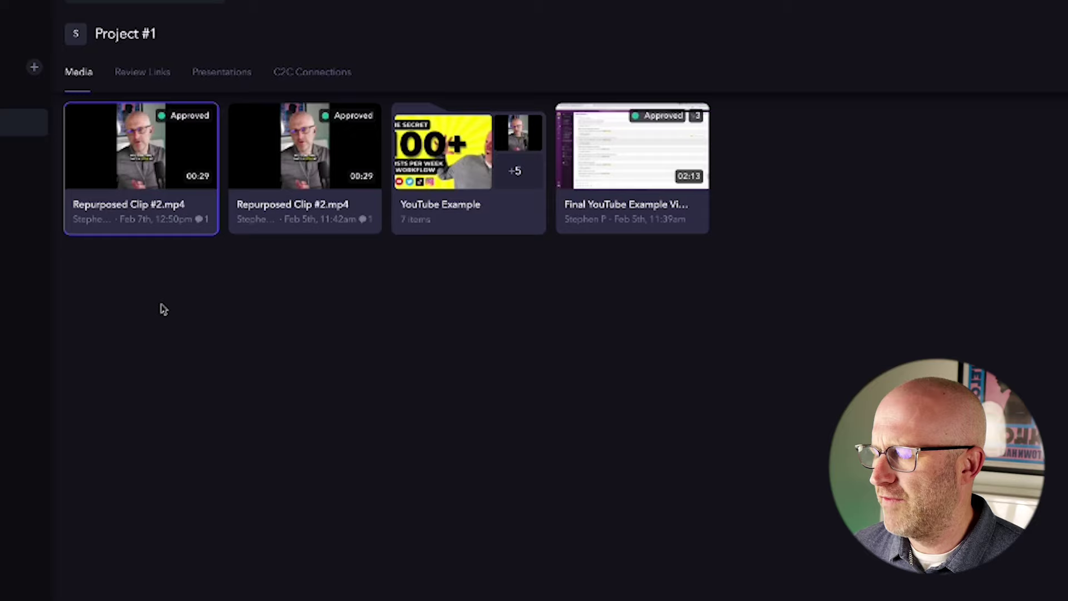
Open the approved Repurposed Clip #2.mp4 tile in Project #1 to play it
left_click(141, 149)
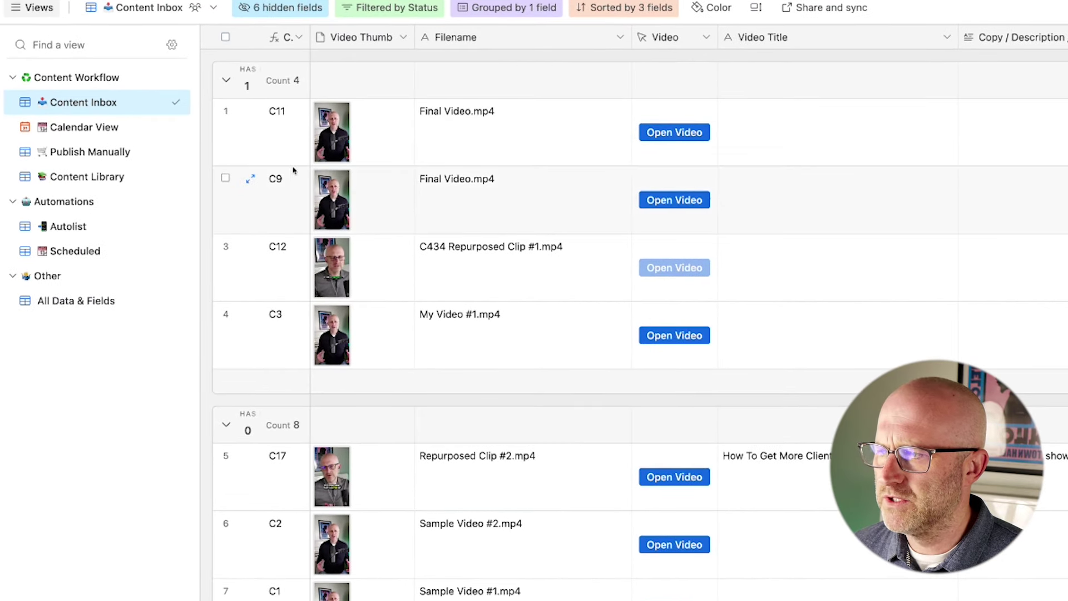
left_click_drag(715, 100, 617, 142)
left_click_drag(710, 149, 615, 192)
left_click_drag(698, 108, 534, 130)
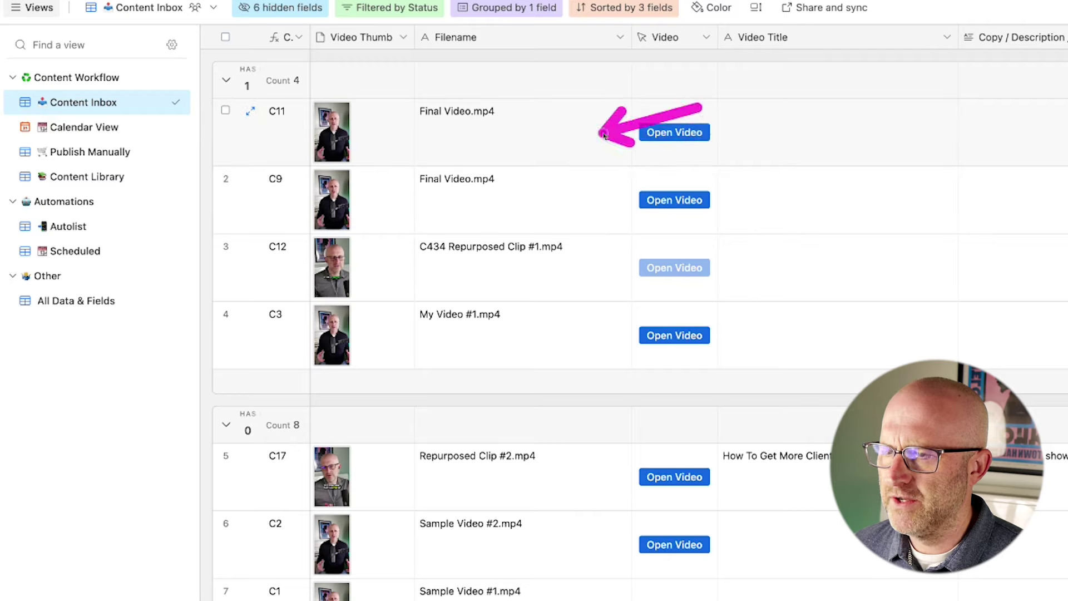
mouse_move(383, 134)
left_mouse_down()
mouse_move(378, 143)
mouse_move(372, 79)
left_mouse_up()
left_click_drag(307, 108, 579, 74)
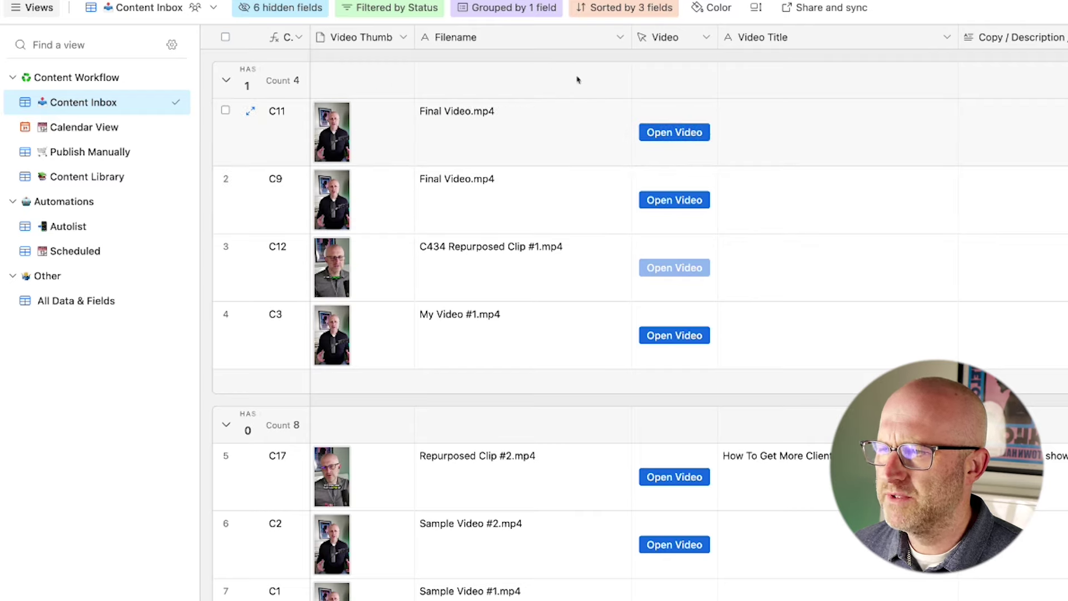
left_click_drag(652, 110, 579, 133)
left_click_drag(729, 156, 598, 193)
left_click_drag(702, 210, 612, 244)
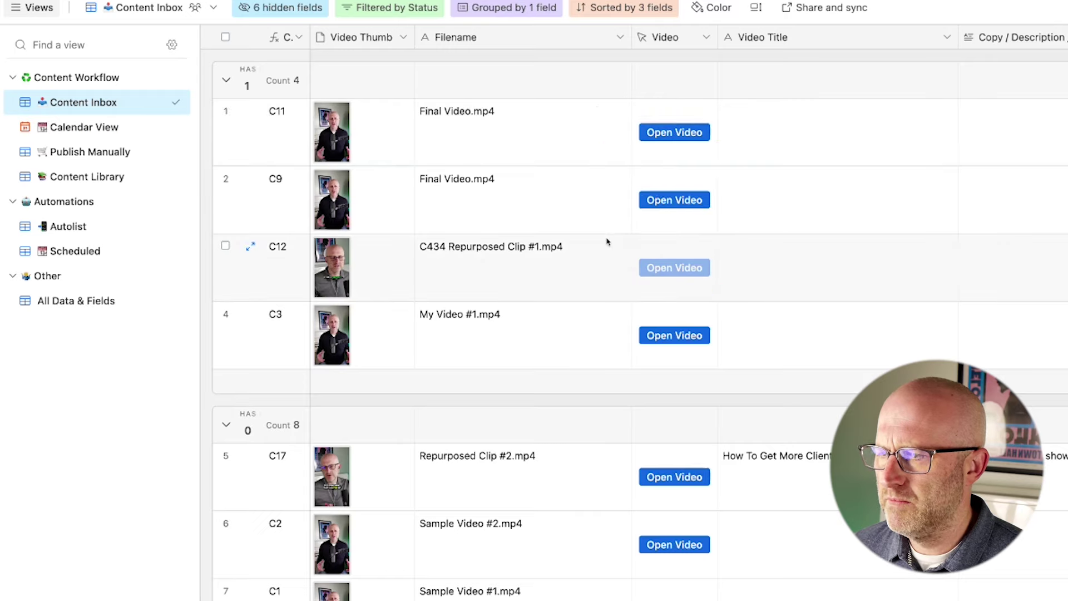
left_click_drag(382, 209, 297, 132)
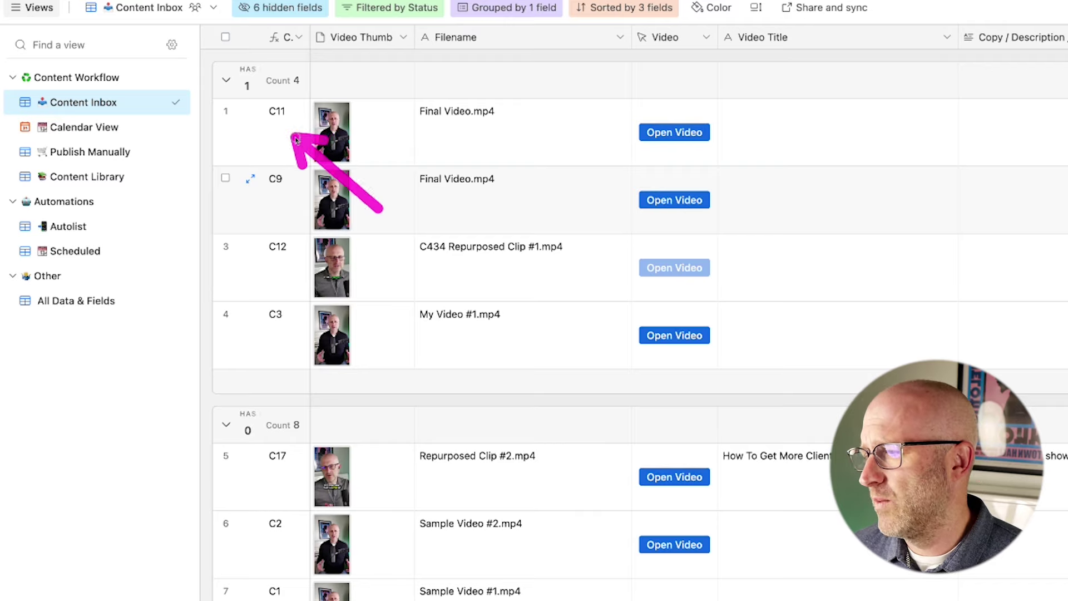
mouse_move(419, 272)
left_mouse_down()
mouse_move(313, 177)
mouse_move(321, 239)
mouse_move(303, 256)
mouse_move(300, 313)
left_mouse_up()
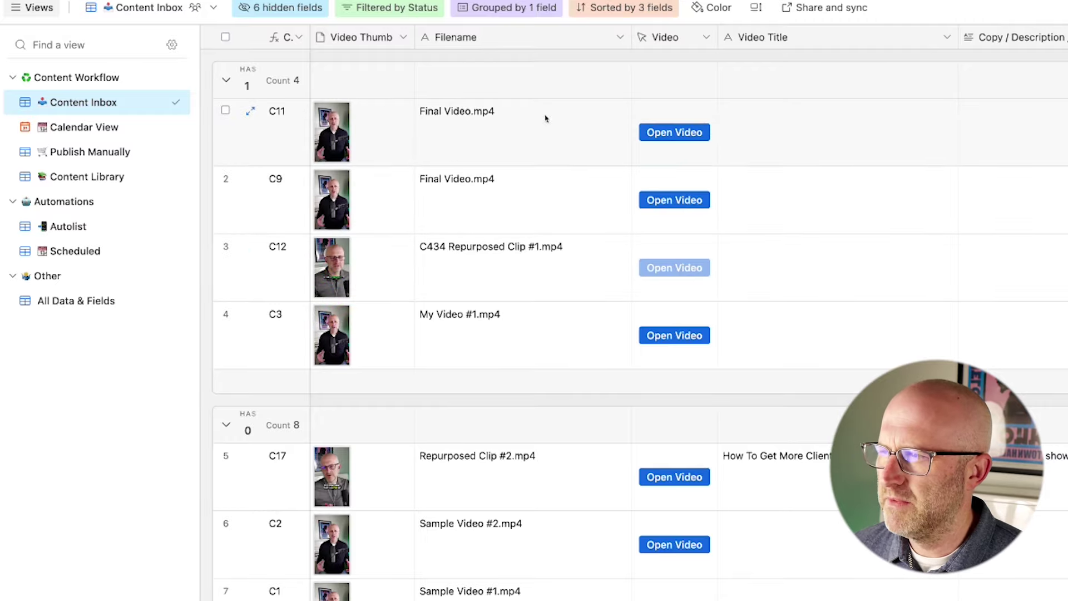
mouse_move(106, 119)
left_mouse_down()
mouse_move(108, 22)
mouse_move(114, 54)
left_mouse_up()
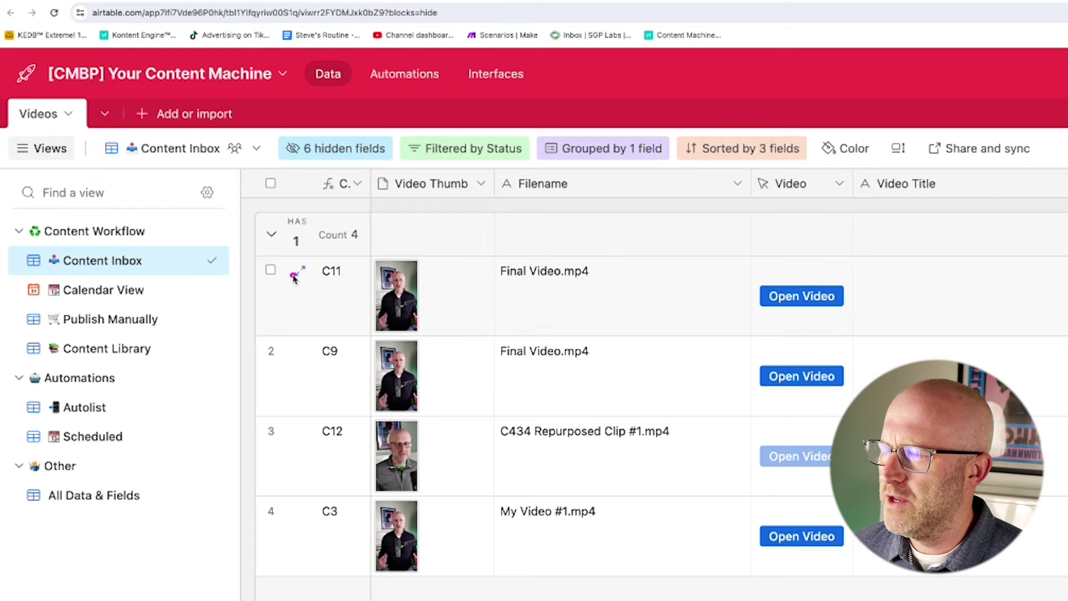
left_click_drag(452, 303, 439, 225)
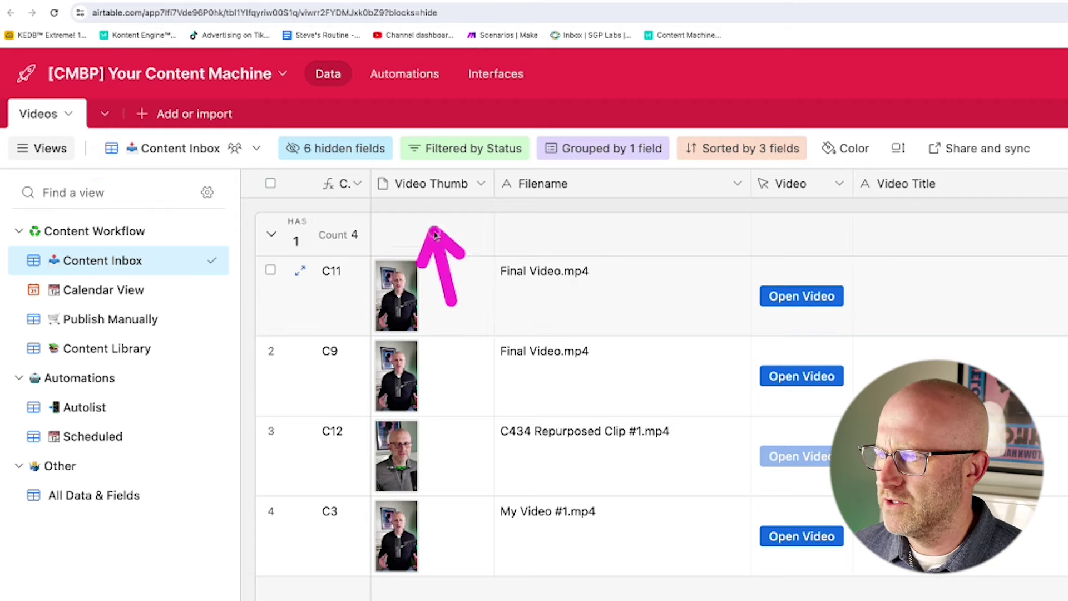
left_click_drag(501, 250, 527, 212)
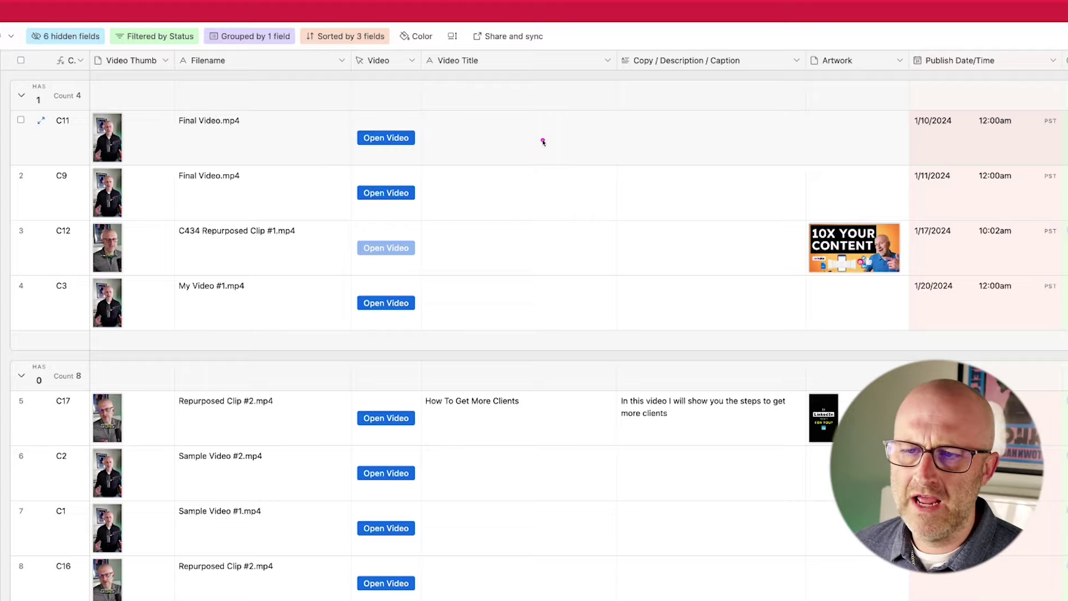
left_click_drag(543, 141, 628, 141)
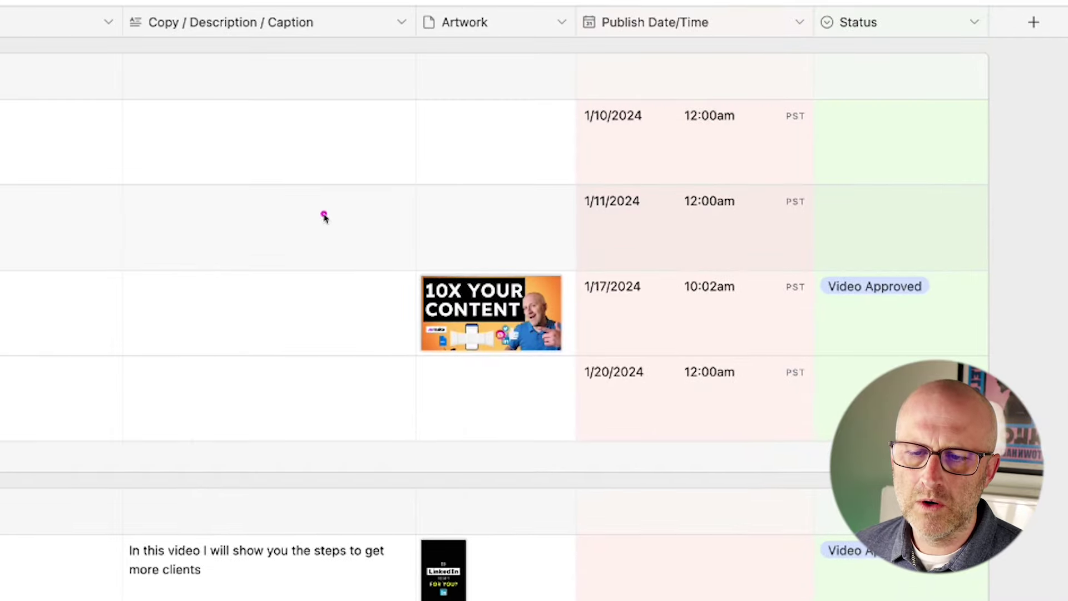
left_click_drag(324, 217, 408, 274)
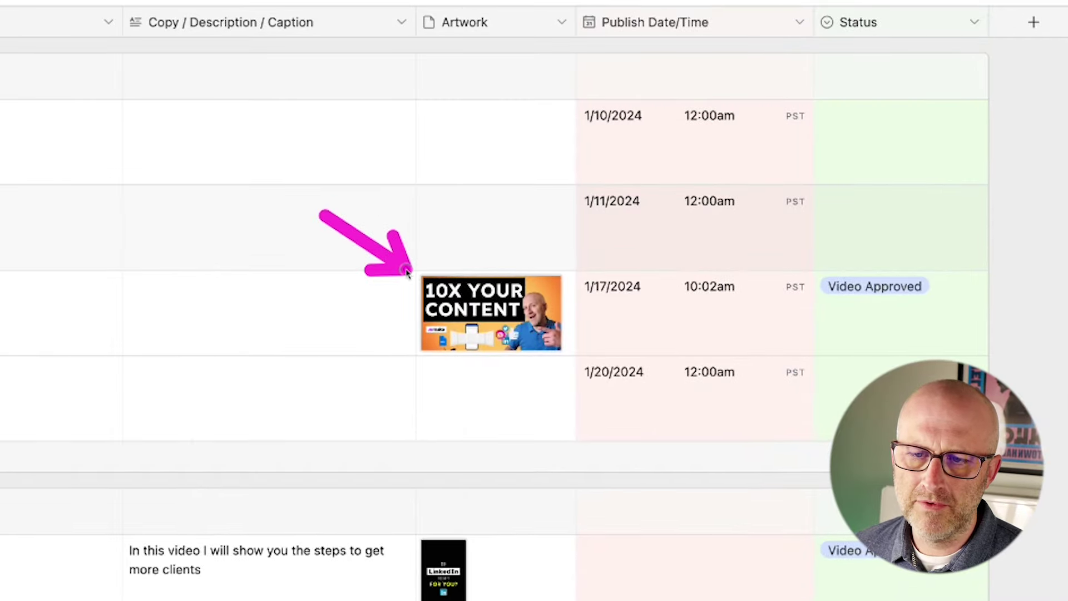
mouse_move(547, 133)
left_mouse_down()
mouse_move(582, 48)
mouse_move(660, 54)
left_mouse_up()
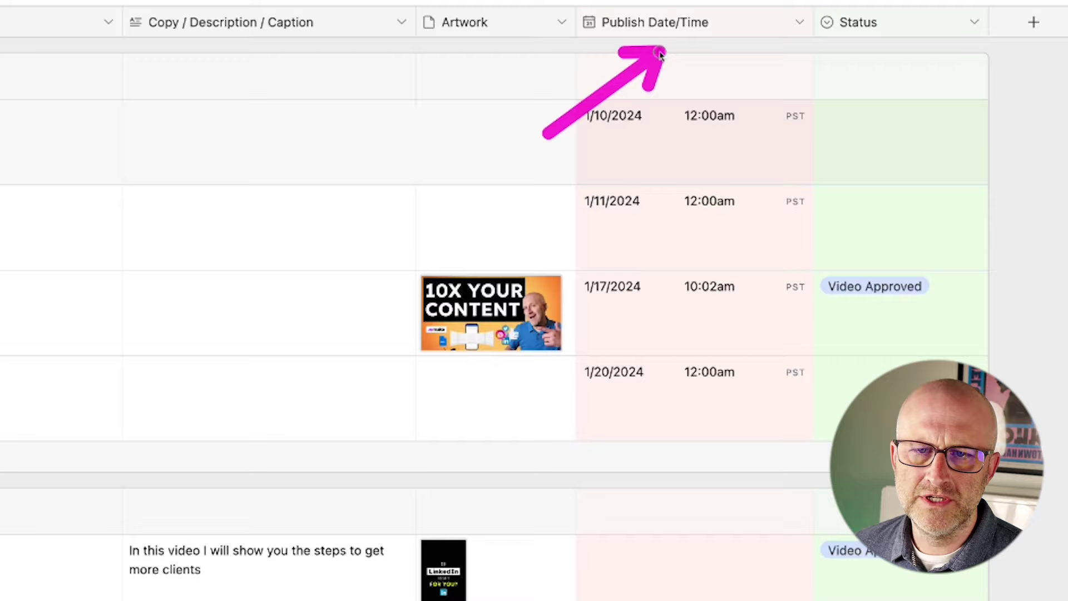
left_click_drag(553, 68, 574, 97)
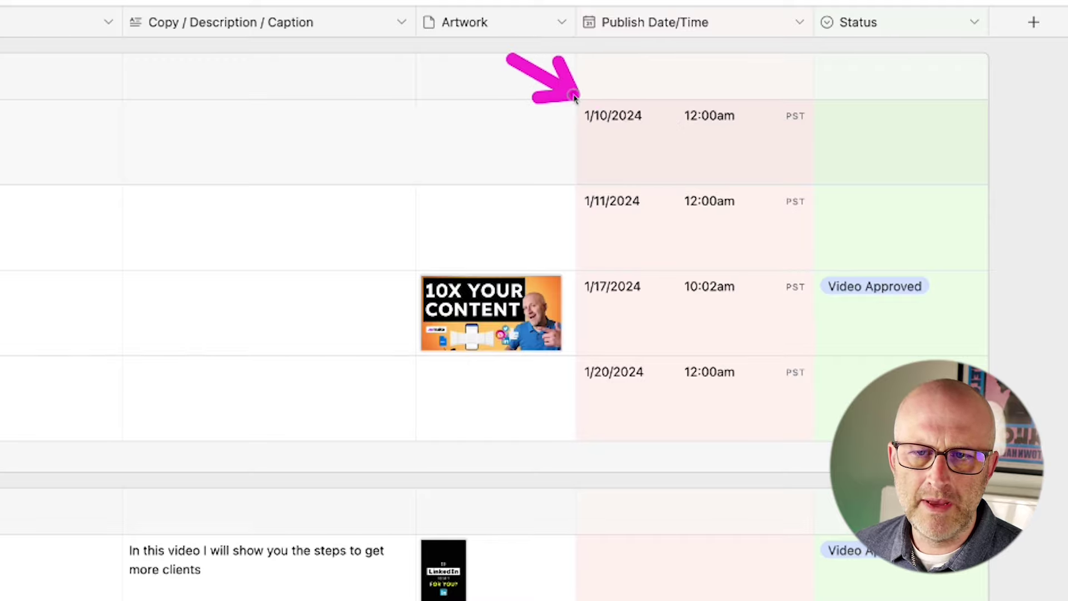
mouse_move(751, 127)
left_mouse_down()
mouse_move(814, 49)
mouse_move(834, 132)
mouse_move(817, 250)
mouse_move(786, 256)
mouse_move(811, 273)
left_mouse_up()
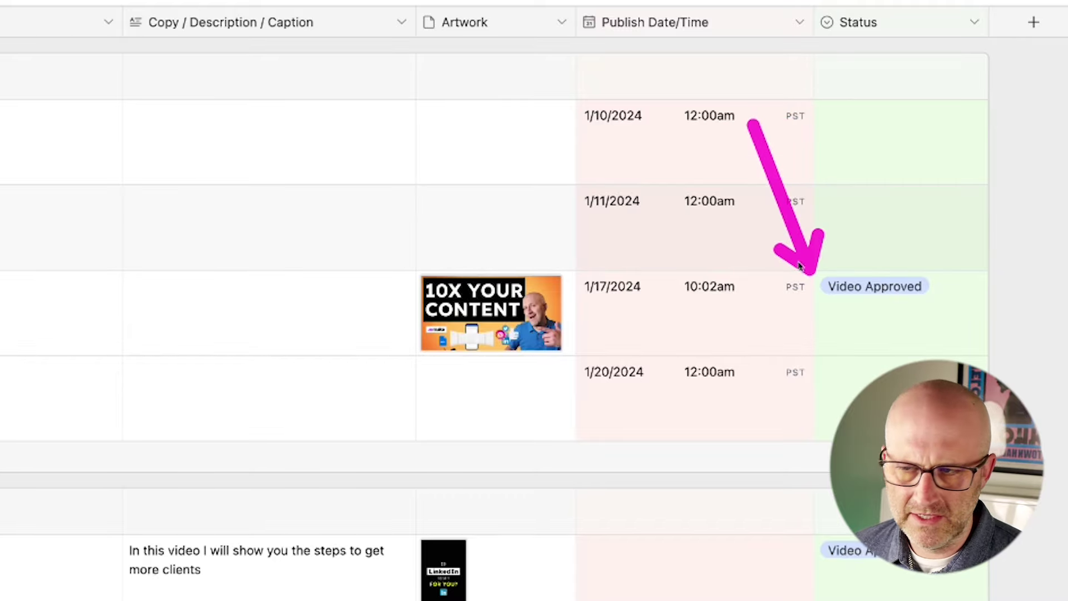
mouse_move(191, 265)
left_mouse_down()
mouse_move(137, 170)
mouse_move(207, 174)
mouse_move(136, 151)
mouse_move(406, 172)
mouse_move(162, 156)
mouse_move(182, 164)
left_mouse_up()
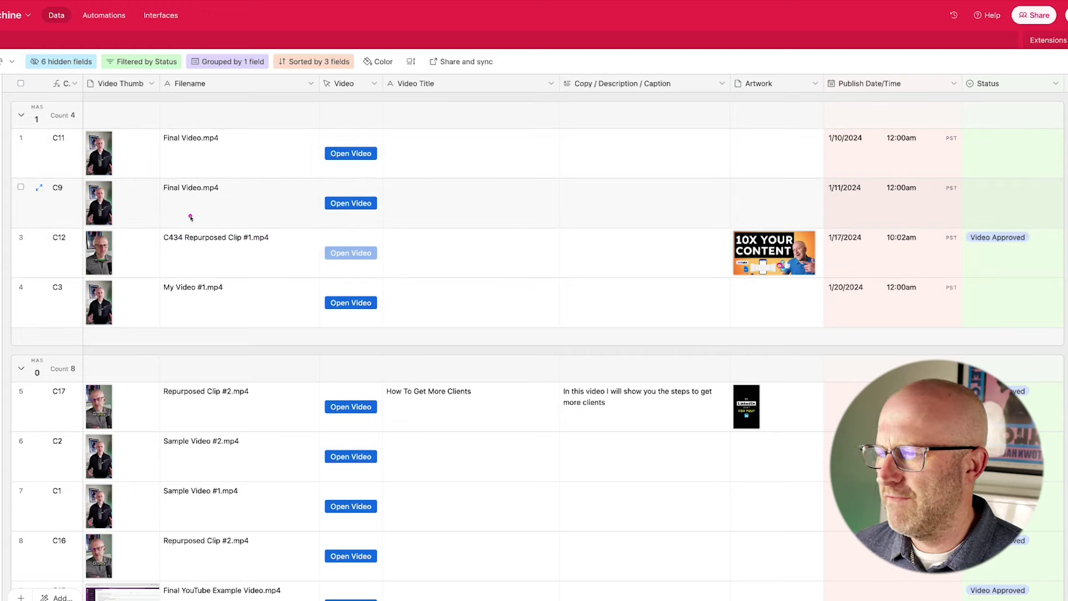
mouse_move(168, 206)
left_mouse_down()
mouse_move(165, 170)
mouse_move(159, 201)
mouse_move(162, 146)
mouse_move(212, 224)
left_mouse_up()
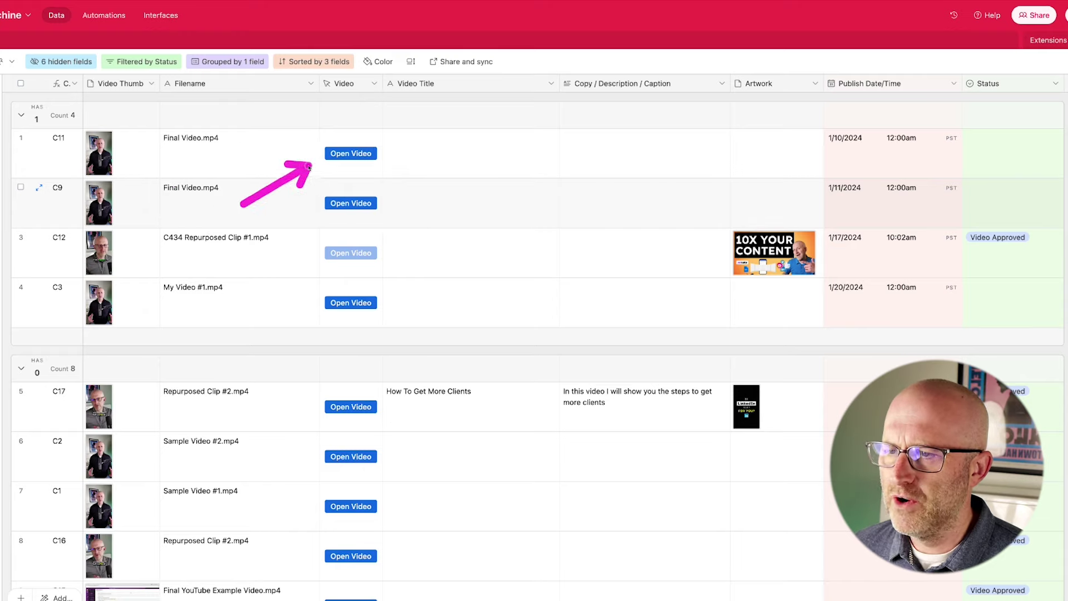
left_click_drag(310, 167, 311, 166)
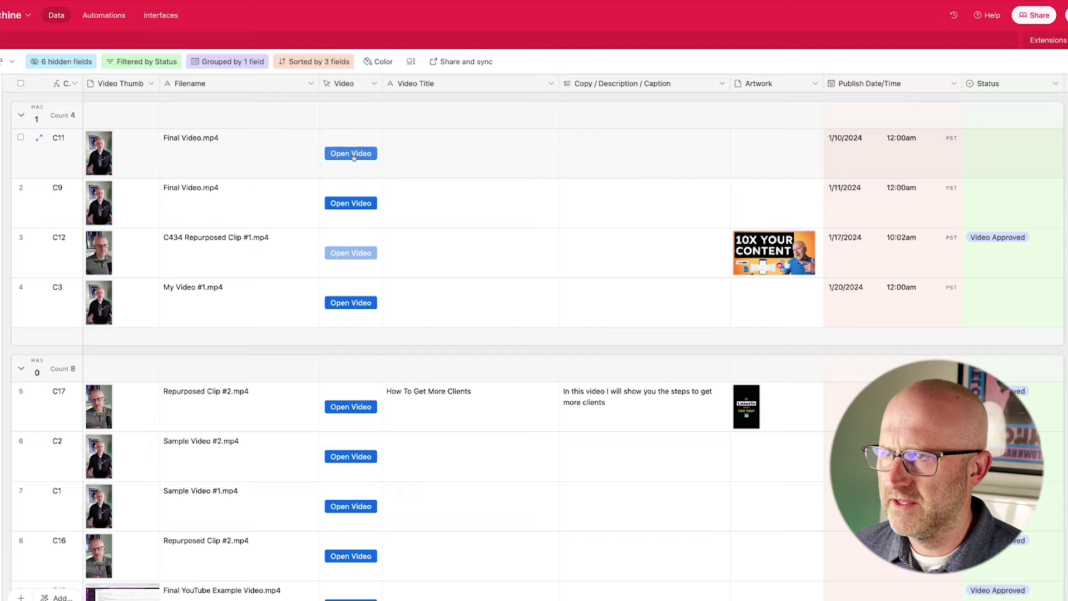
Preview the first record's video in Drive and open the C434 Repurposed Clip #1.mp4 folder
left_click(353, 154)
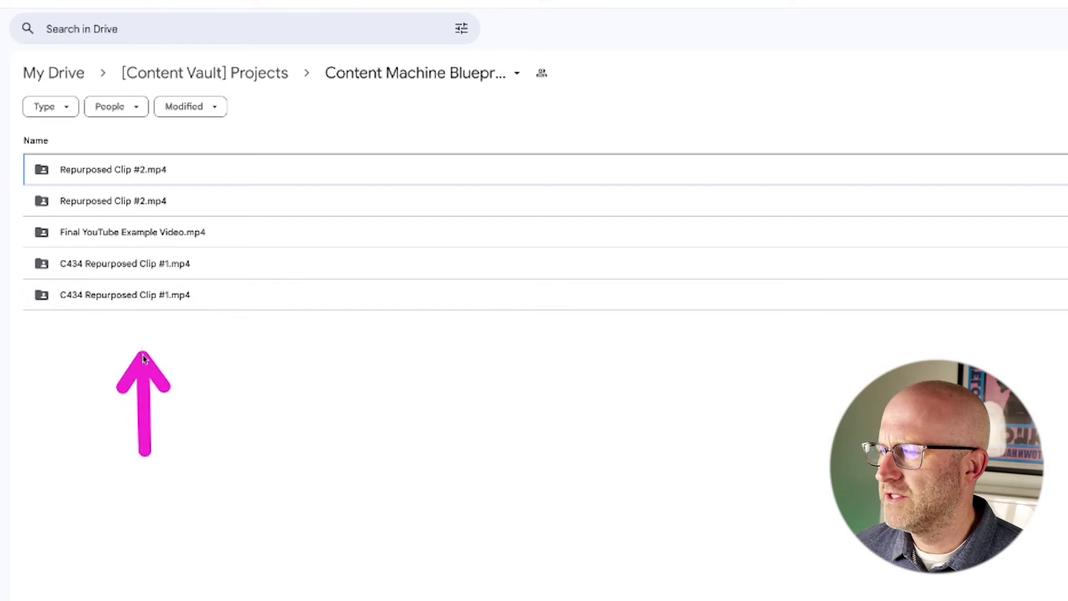
double_click(139, 294)
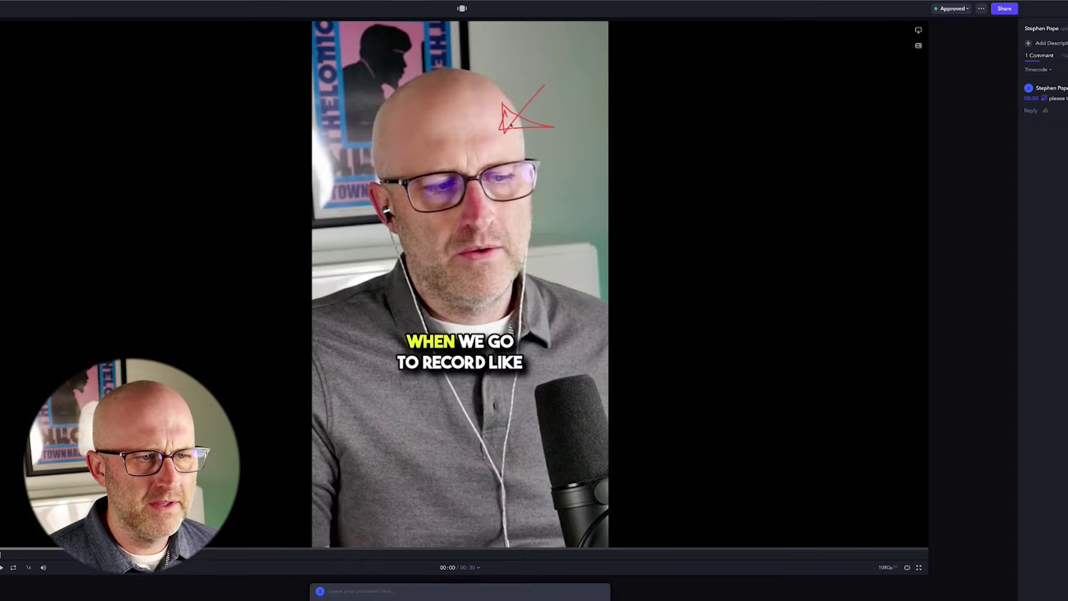
Post the comment 'please take this out' on the clip and view it in the sidebar
left_click(351, 592)
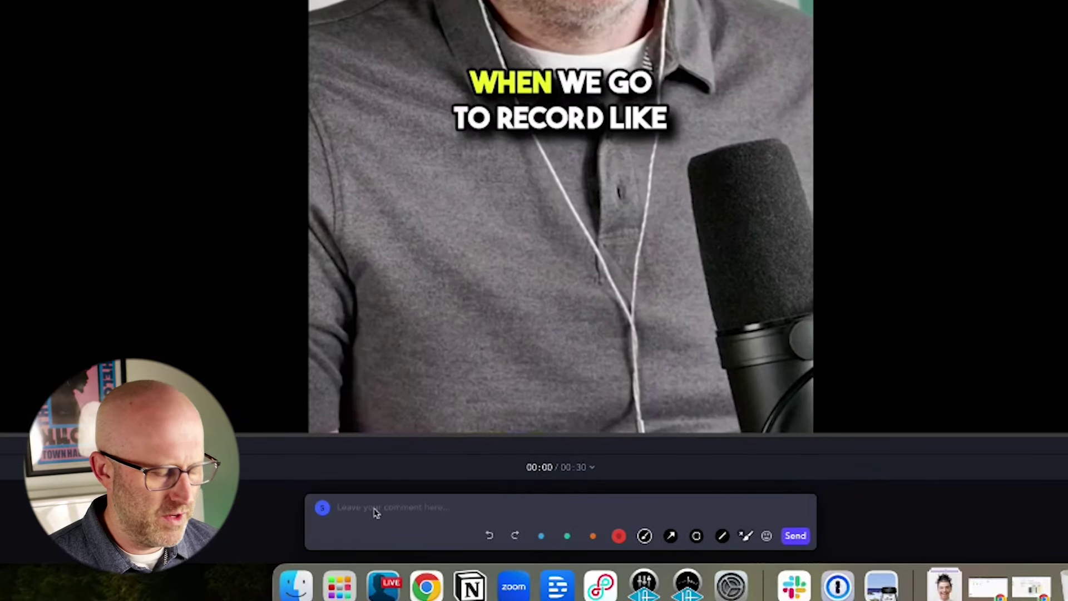
type("pleas")
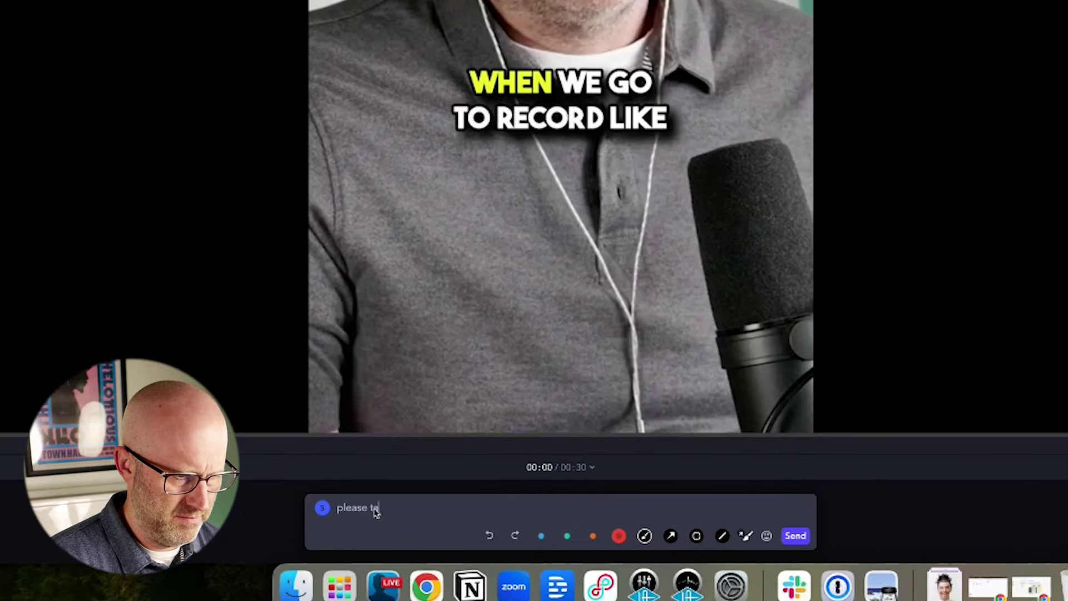
type("e take this out")
key("Return")
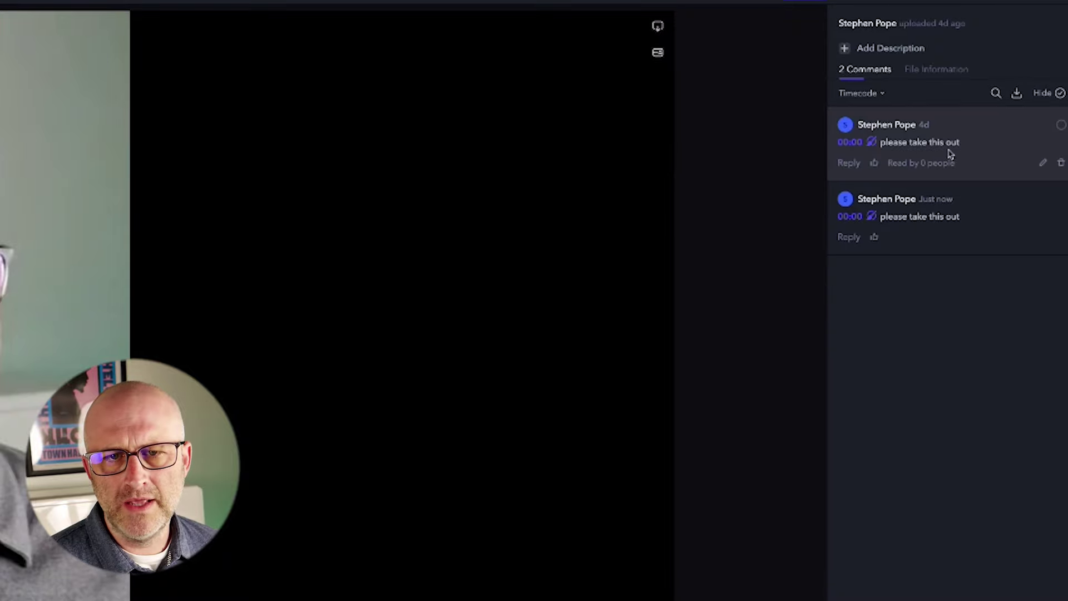
left_click(940, 208)
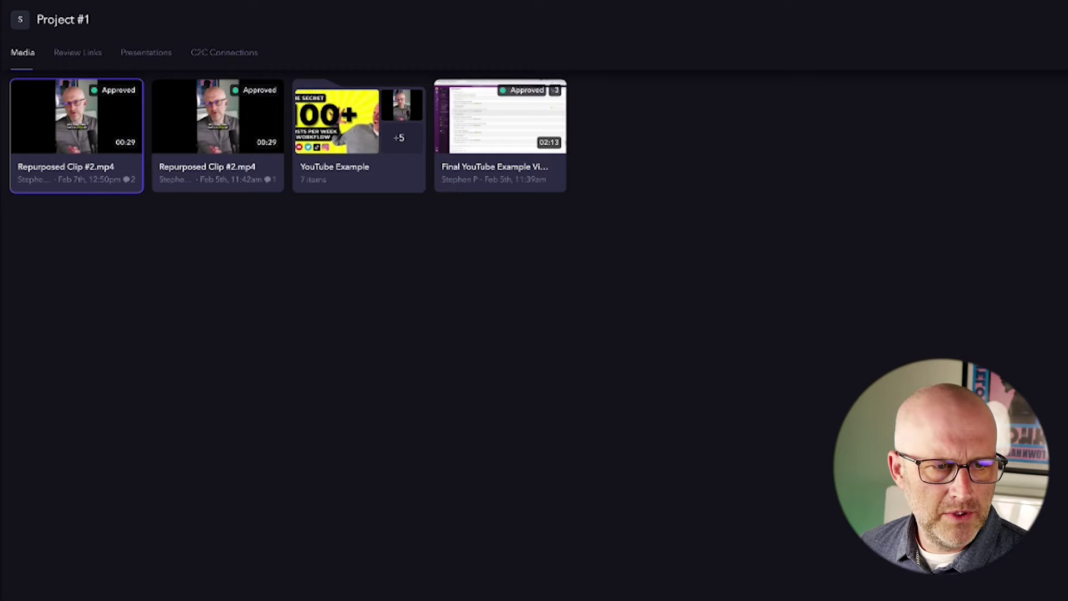
Upload a new Repurposed Clip #2.mp4, move it onto the Feb 7th clip, and check its review status
left_click_drag(291, 598, 236, 443)
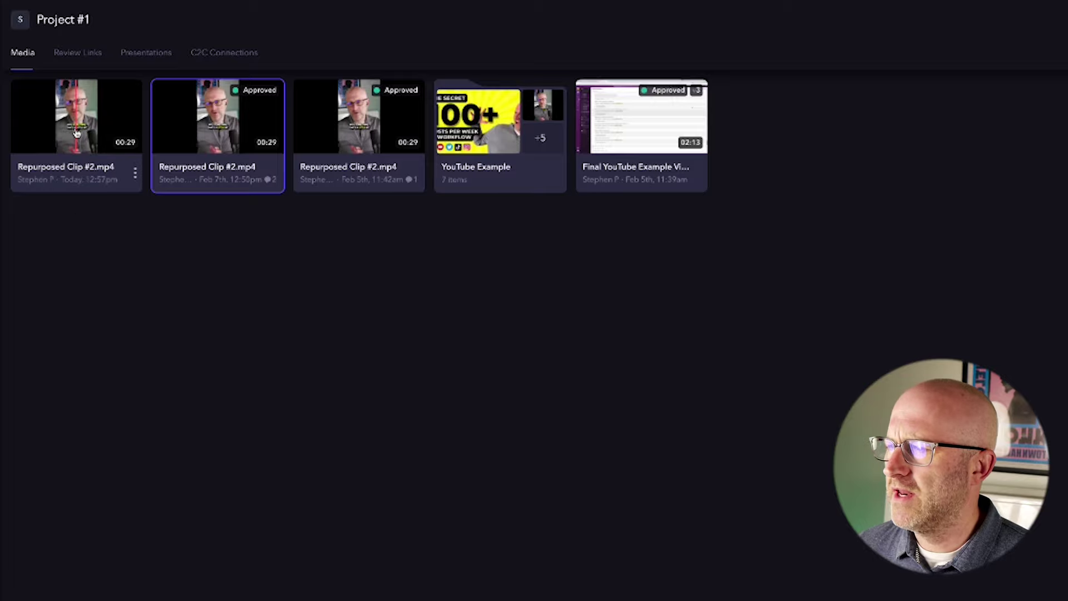
left_click_drag(77, 133, 192, 111)
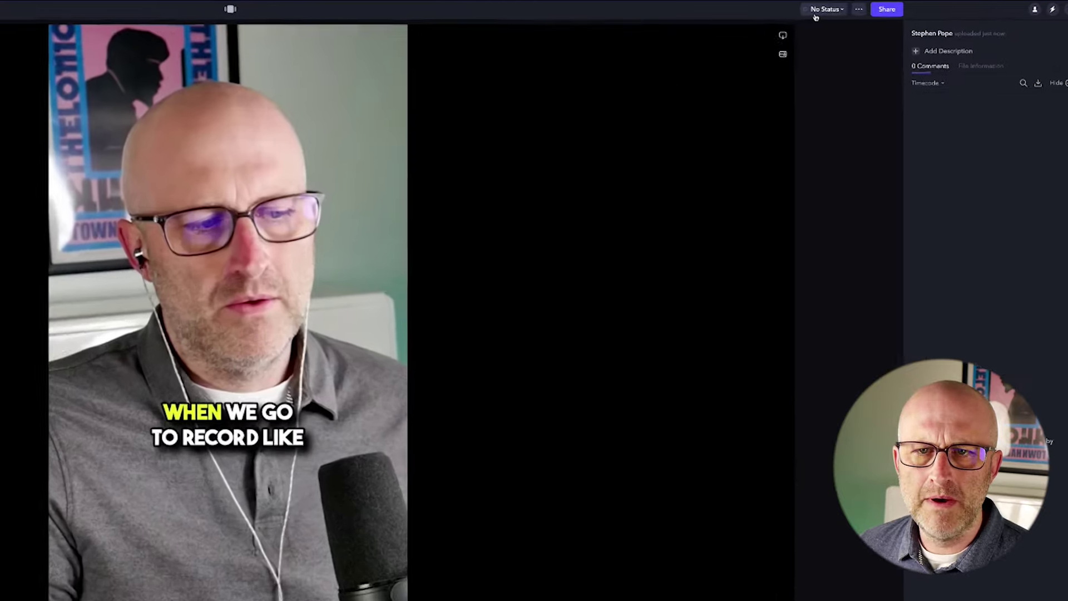
left_click(862, 8)
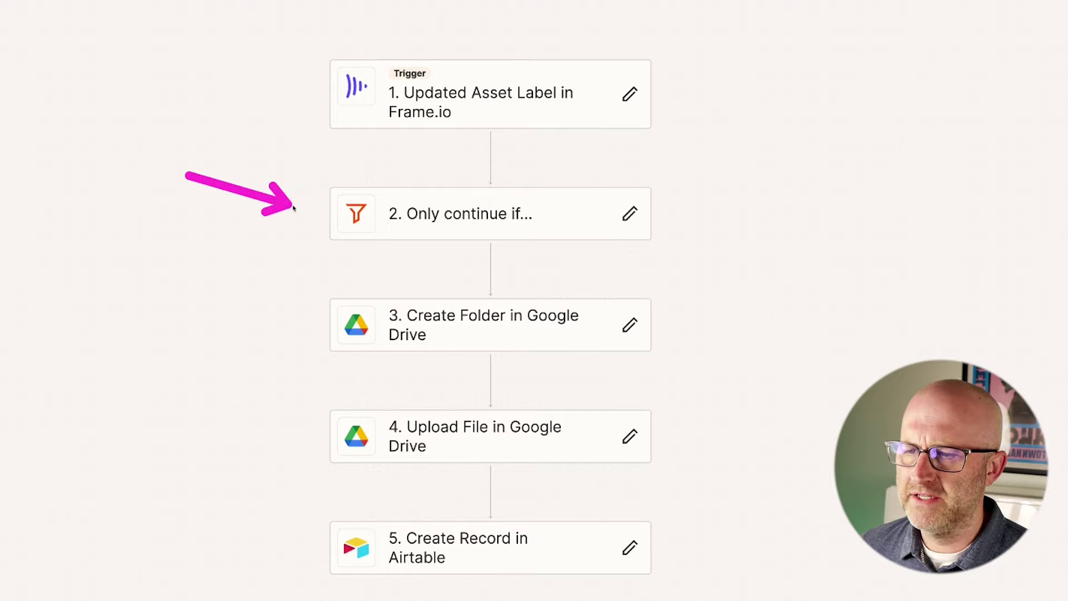
View the settings of the 'Only continue if…' filter step in the Zap
left_click(484, 216)
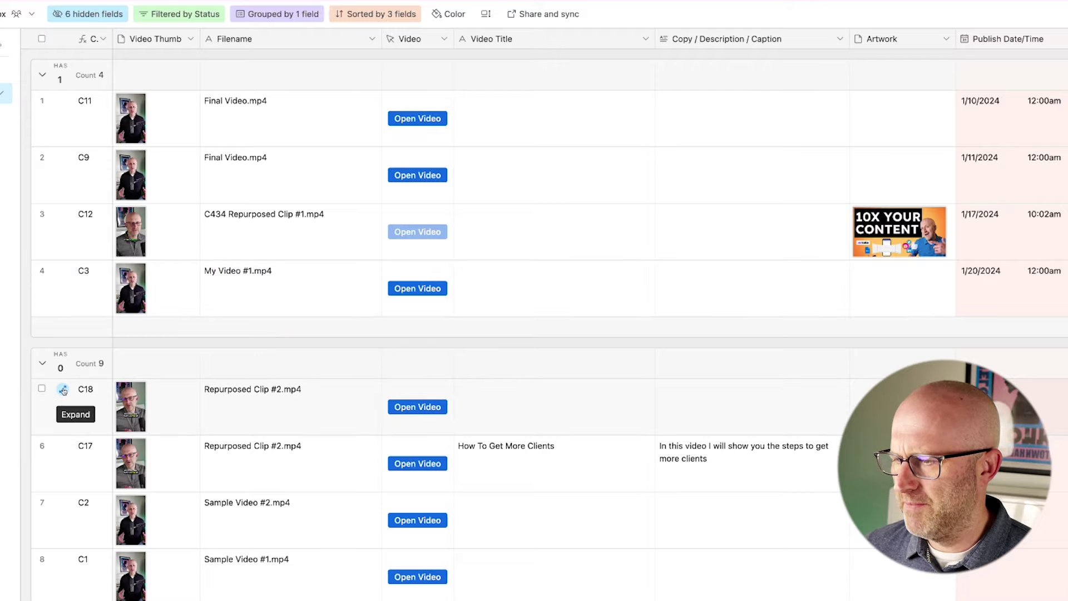
Inspect record C18 and set its Video Title to 'The Title of the Video!'
left_click(63, 390)
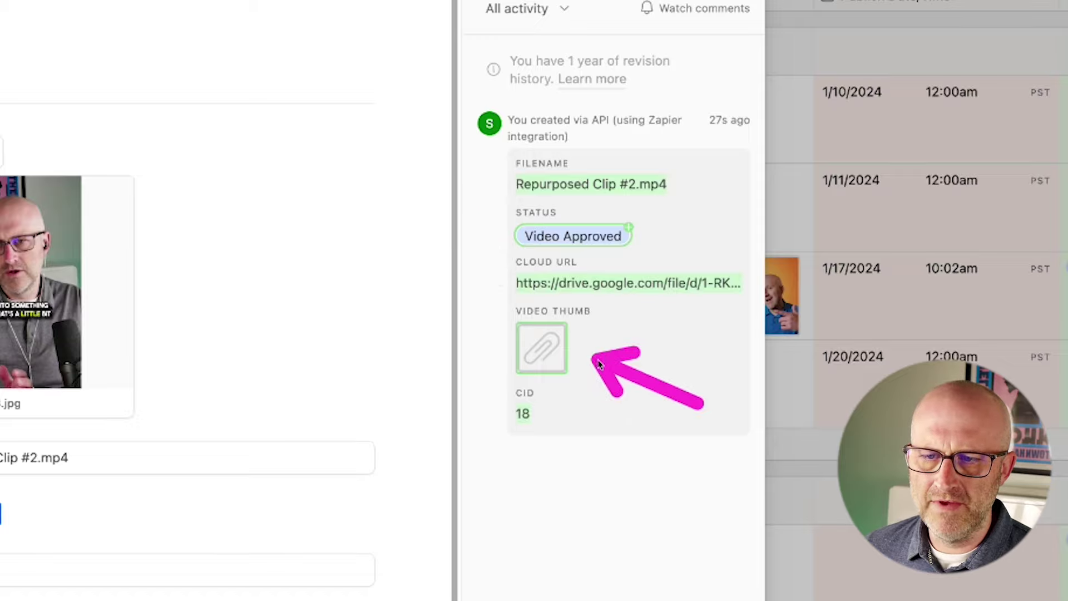
left_click(804, 529)
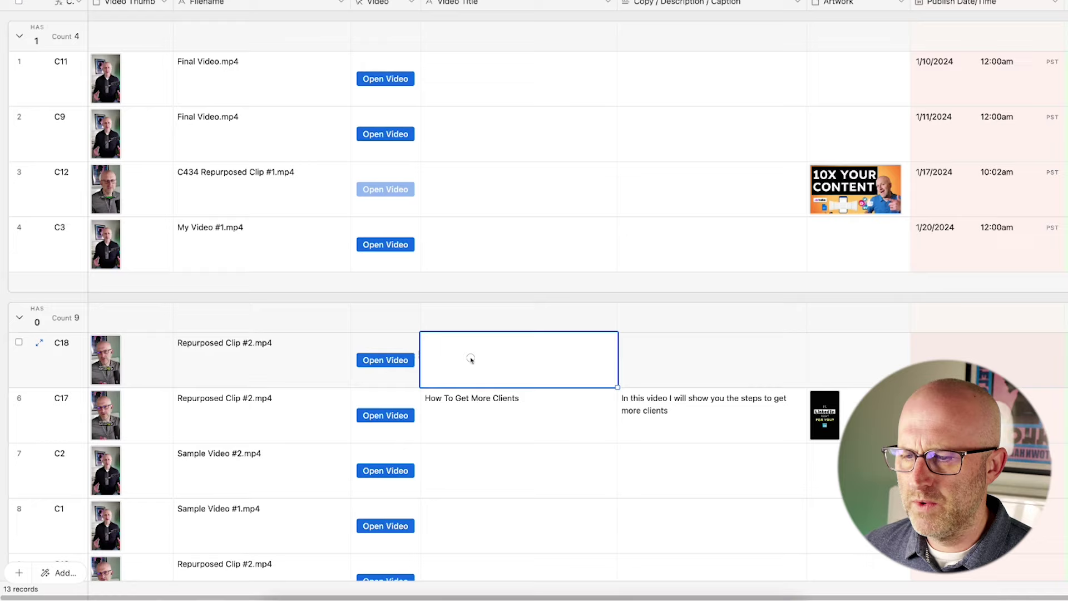
left_click(476, 357)
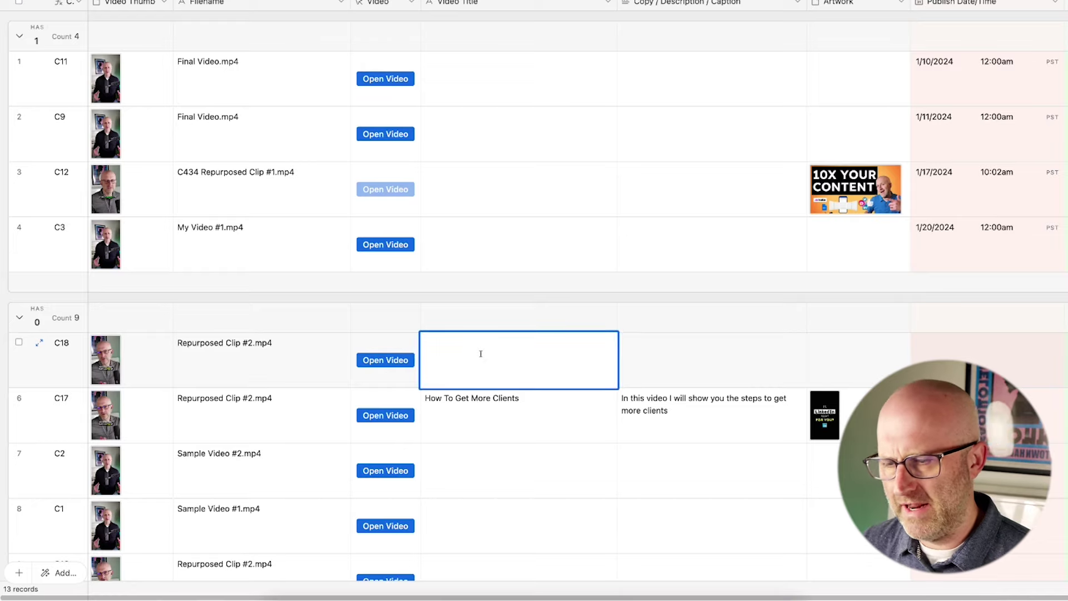
type("The Title of the Video!")
Give C18 the description 'The description of the video!' and attach the 100+ artwork image
left_click(665, 354)
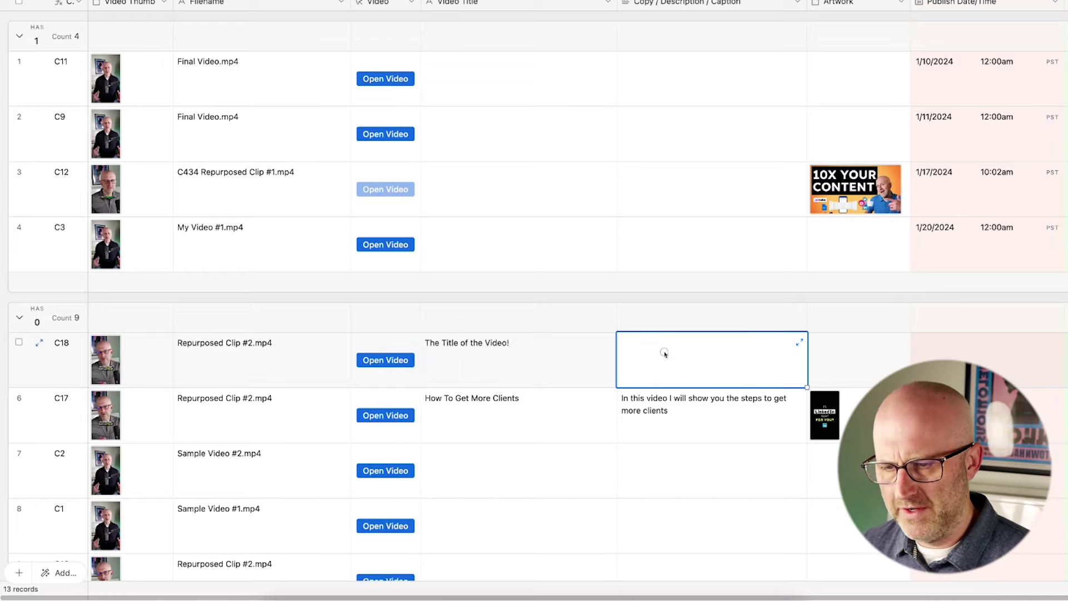
left_click(665, 354)
type("The description of the video!")
left_click(822, 354)
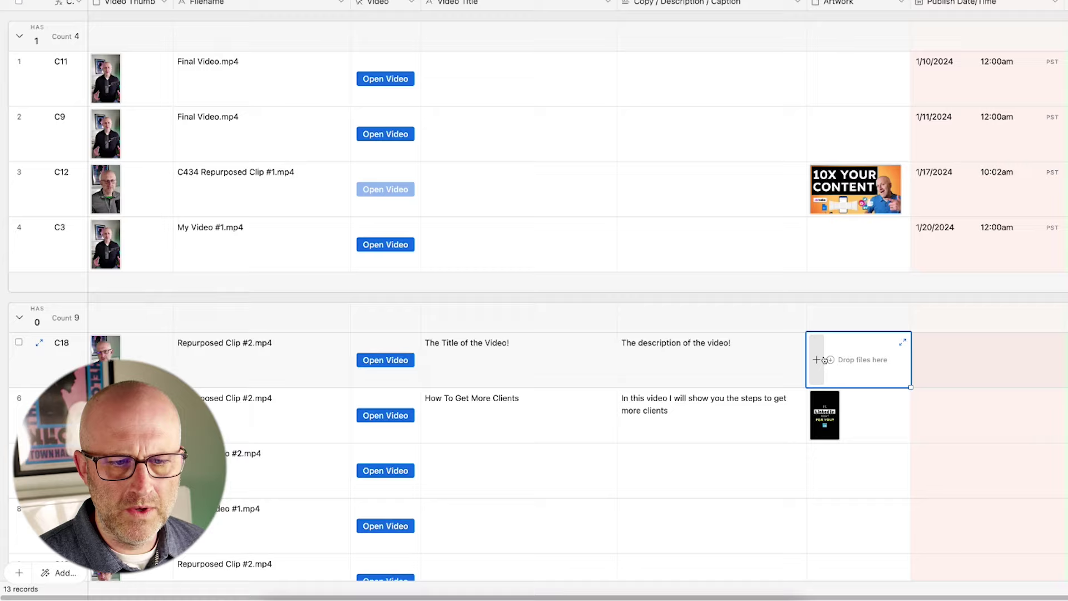
left_click(816, 360)
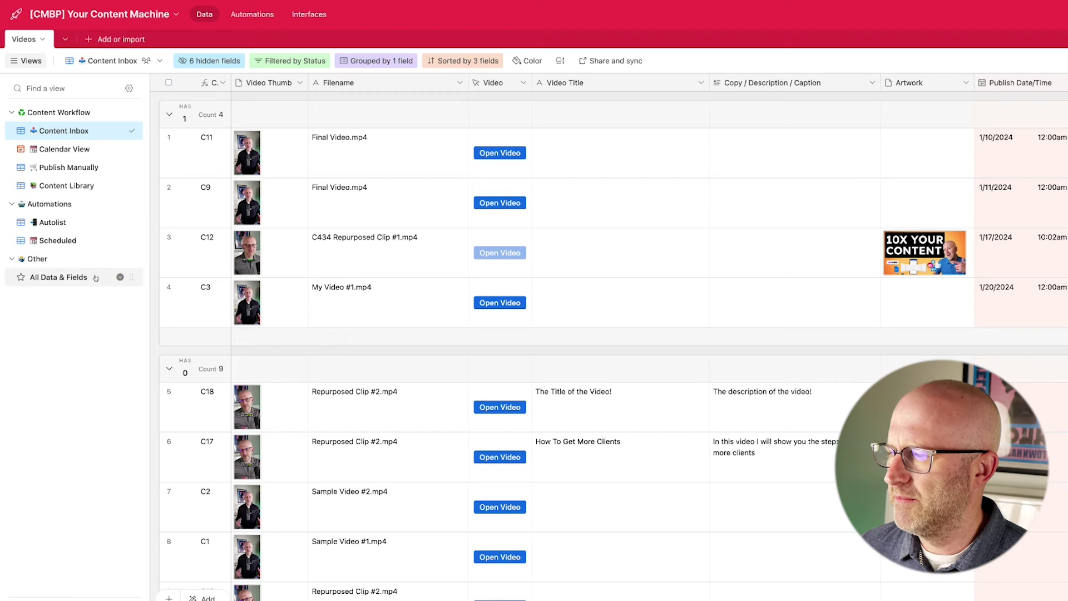
Browse All Data & Fields, test a Video Title filter condition, then switch to Calendar View
left_click(60, 277)
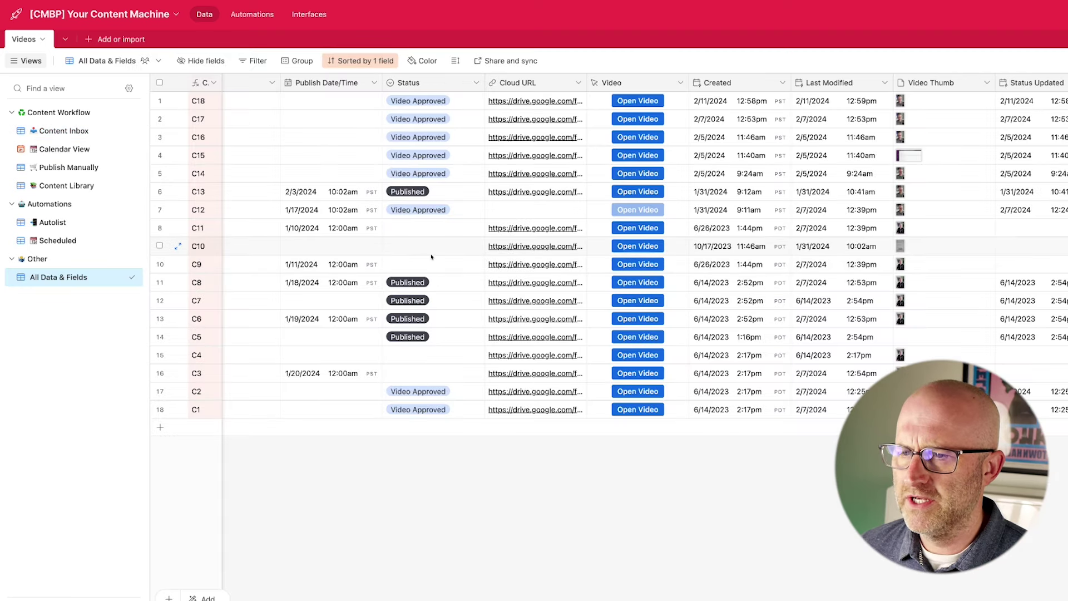
scroll(295, 222, "left", 10)
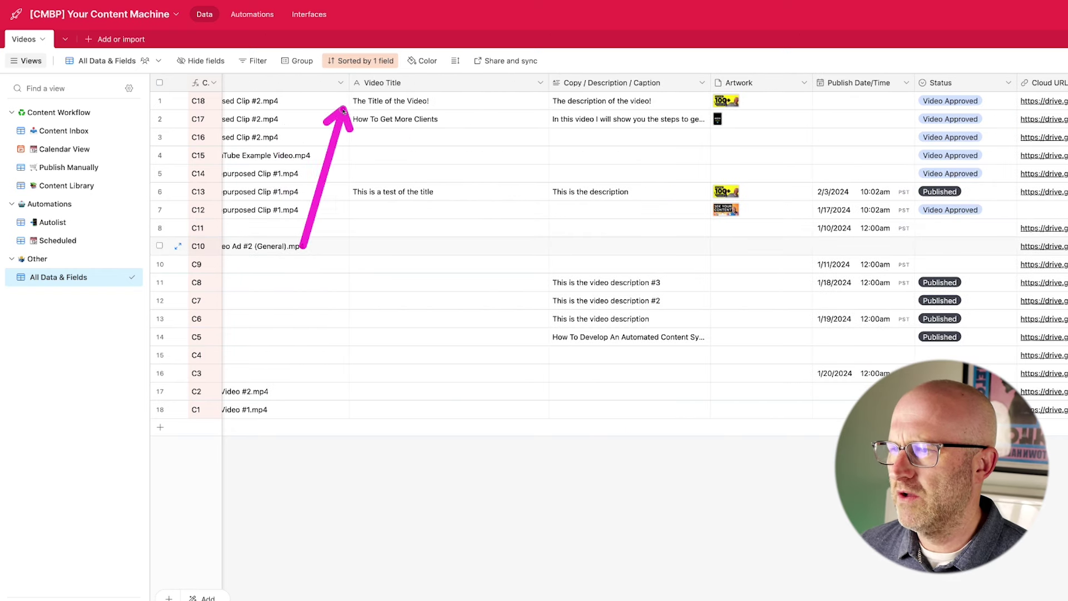
scroll(278, 119, "left", 2)
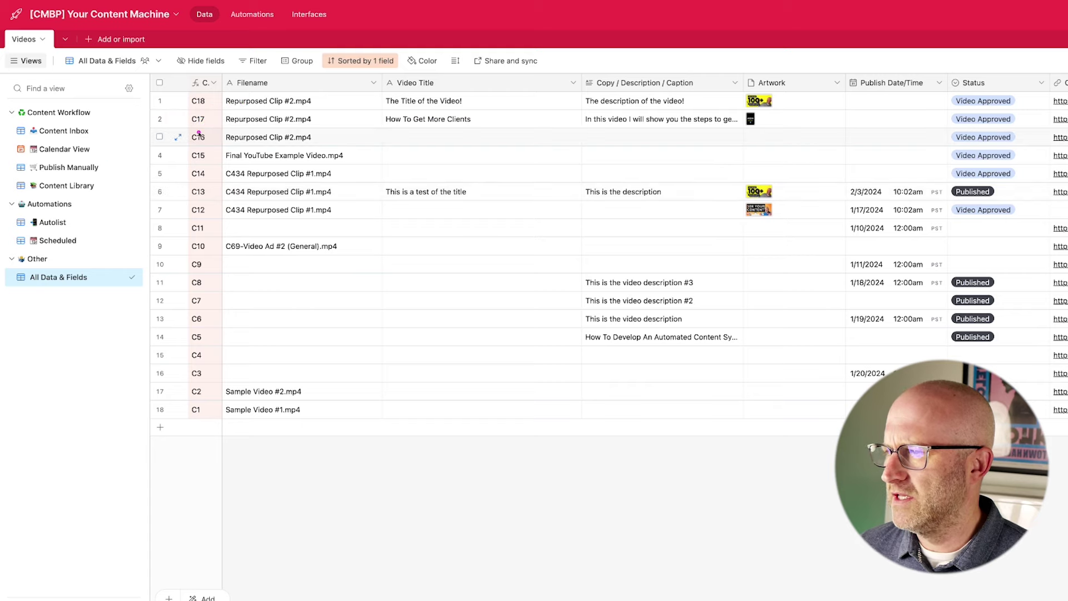
left_click(258, 62)
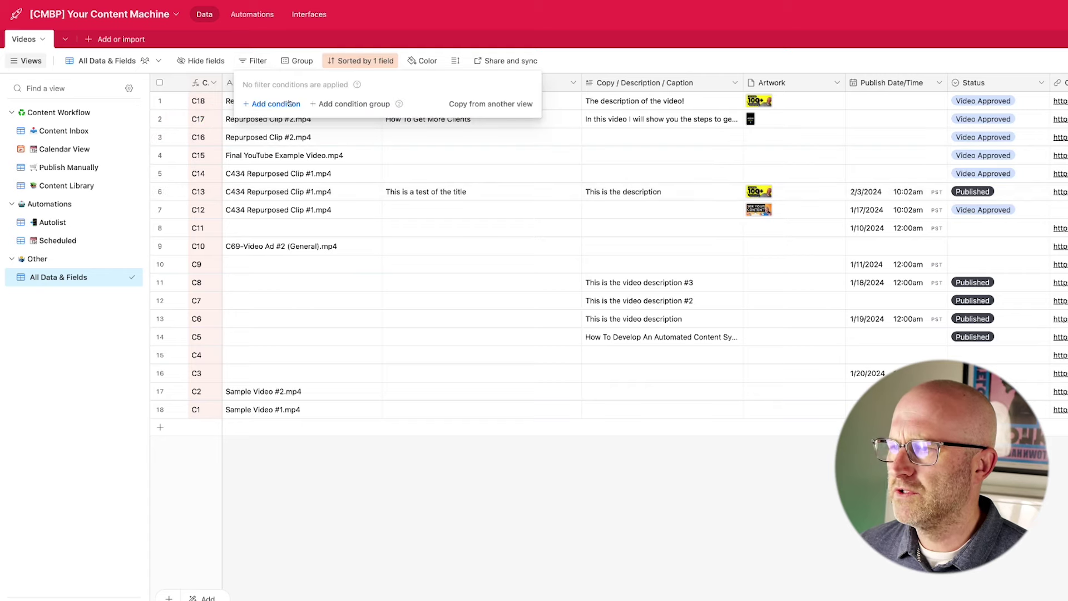
left_click(254, 104)
left_click(317, 104)
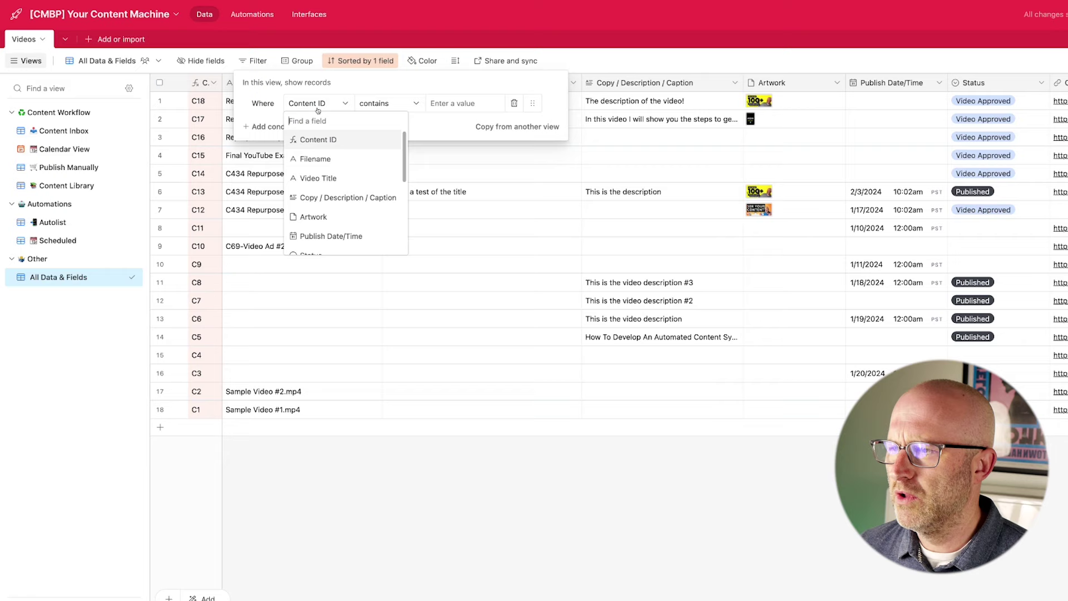
left_click(326, 179)
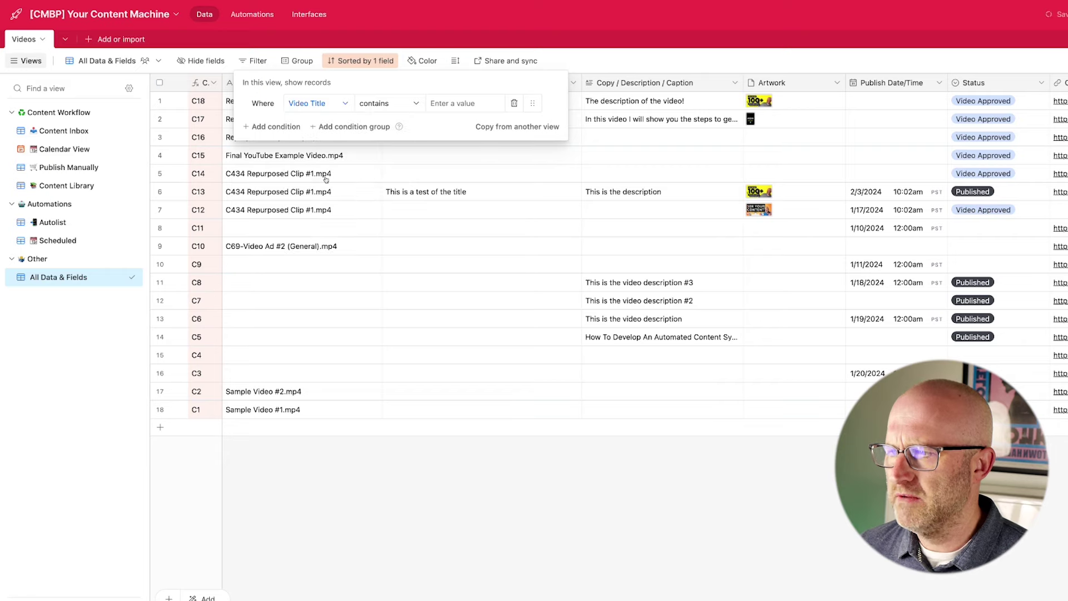
left_click(564, 240)
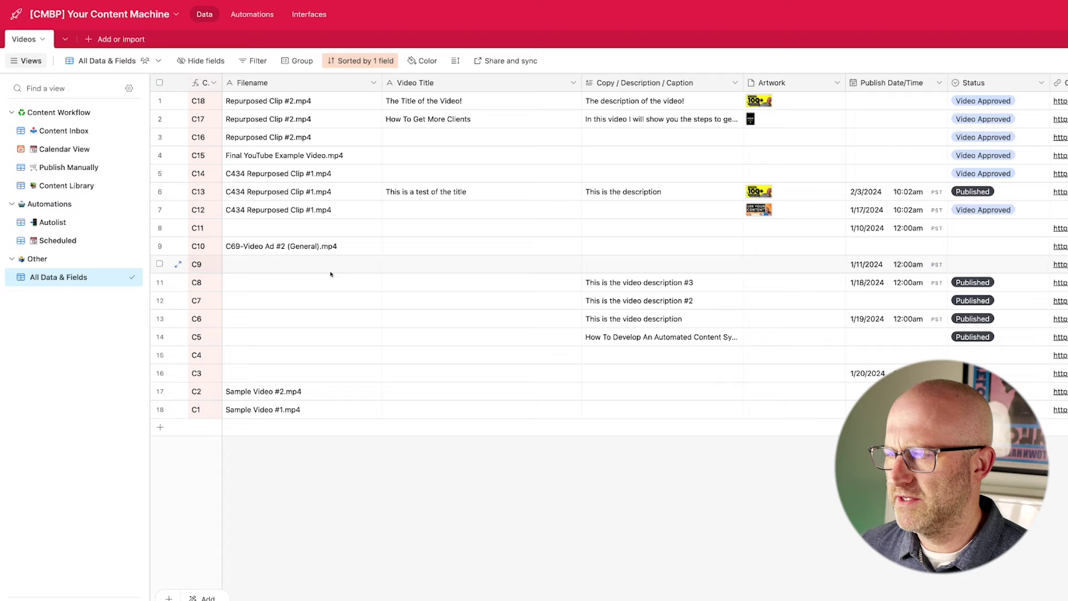
left_click(77, 148)
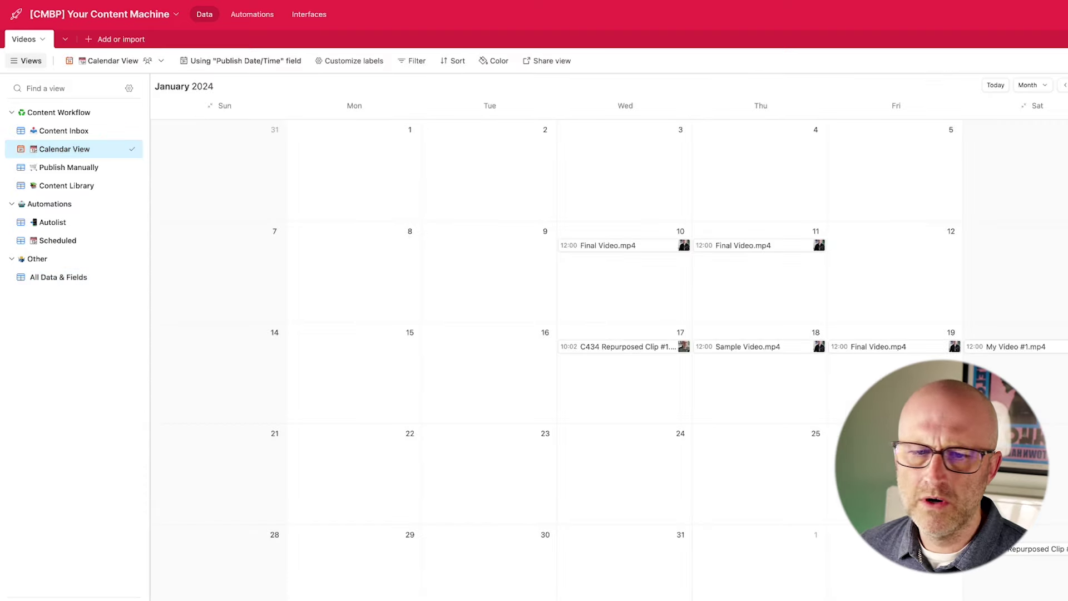
Schedule My Video #2.mp4 on Jan 16, the C69 ad on Jan 15, and Sample Video #2.mp4 on Jan 22
left_click_drag(1059, 261, 490, 370)
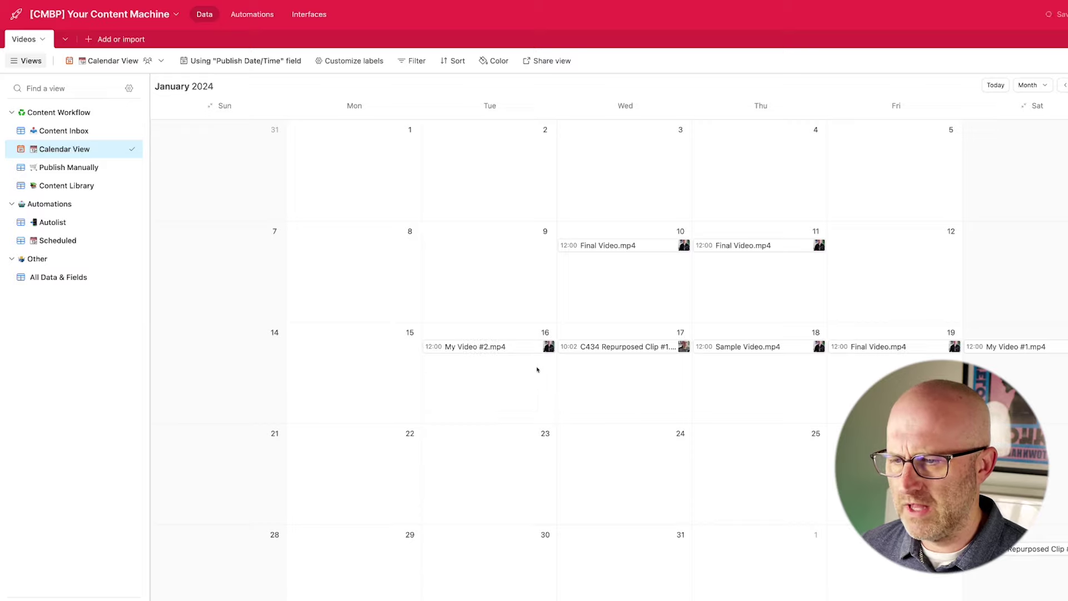
left_click_drag(1059, 261, 437, 370)
left_click_drag(805, 384, 381, 441)
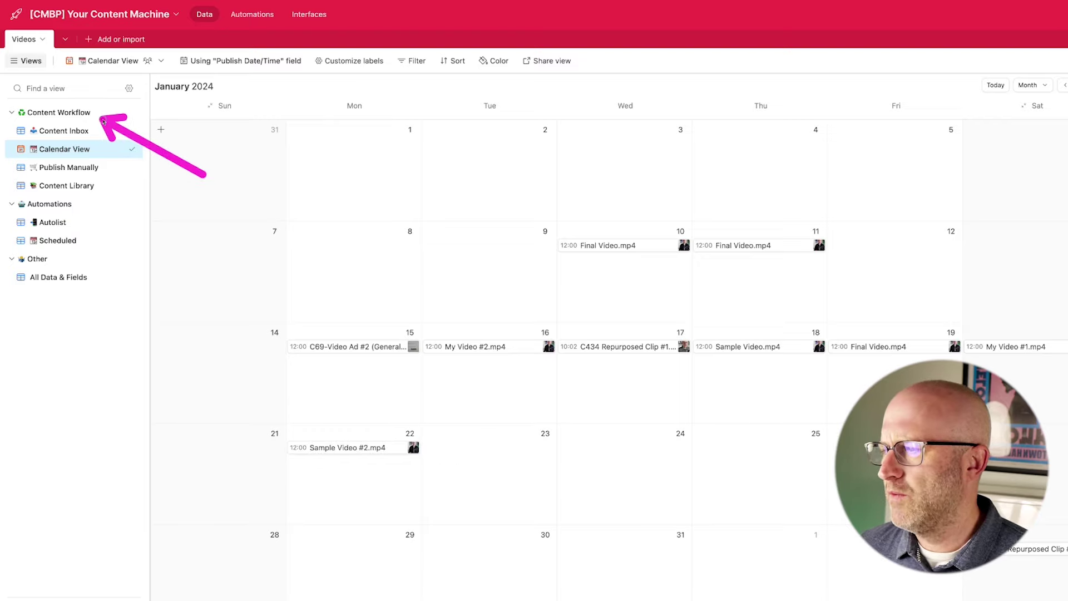
Return to Content Inbox and review its Status filter excluding Published records
left_click(79, 131)
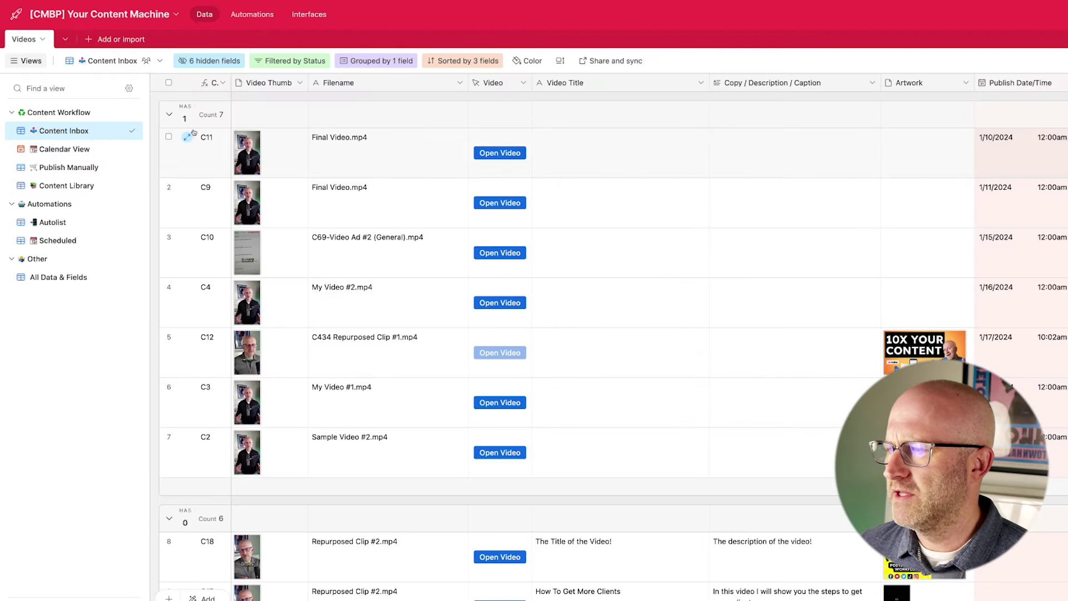
left_click(293, 66)
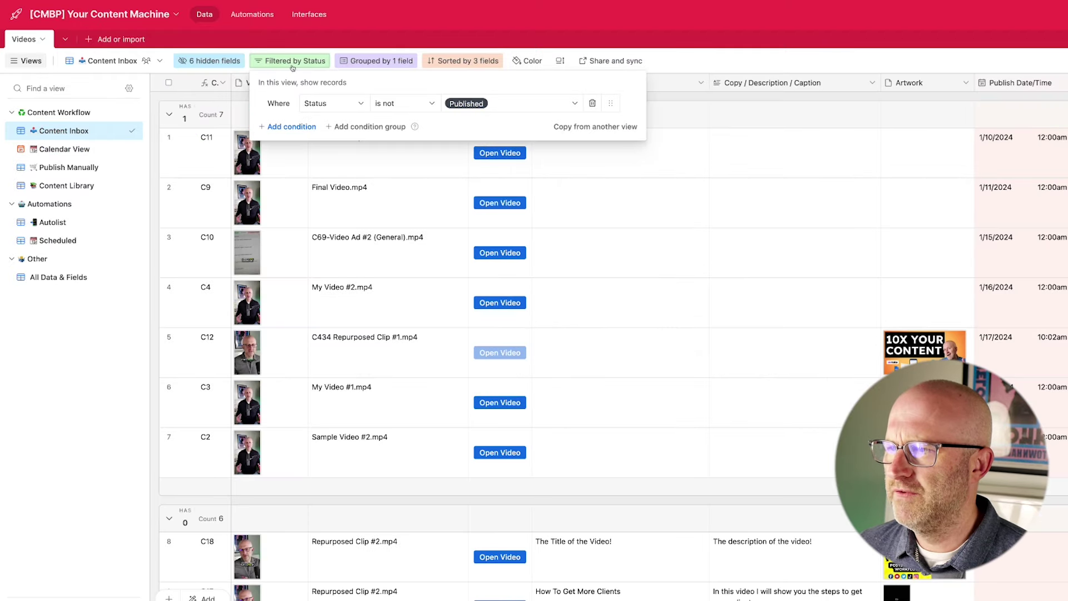
mouse_move(229, 182)
left_mouse_down()
mouse_move(278, 146)
mouse_move(439, 111)
mouse_move(435, 121)
left_mouse_up()
key("Escape")
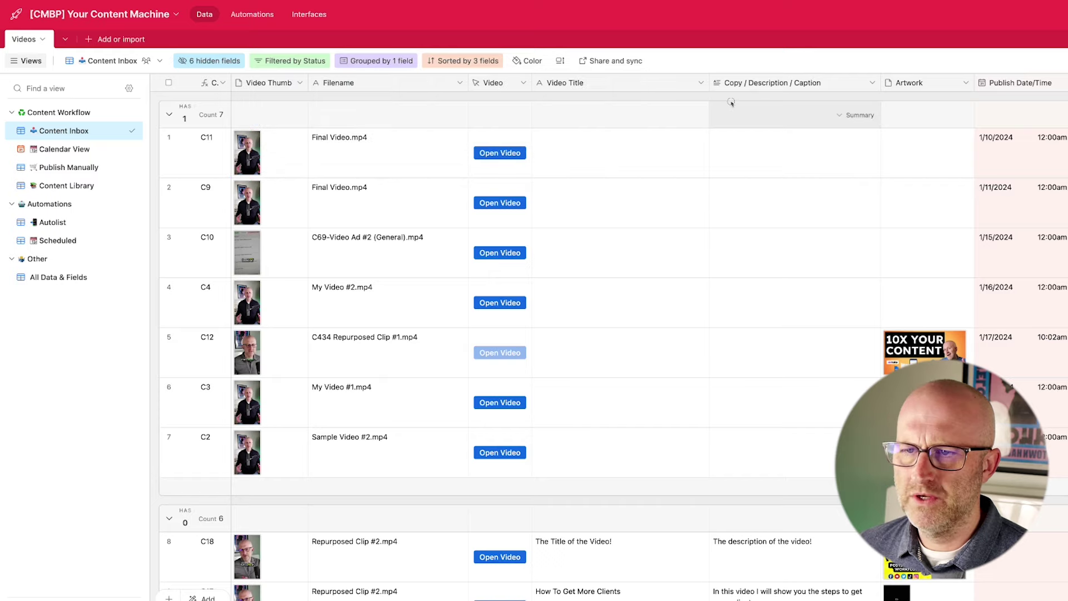
scroll(675, 365, "down", 3)
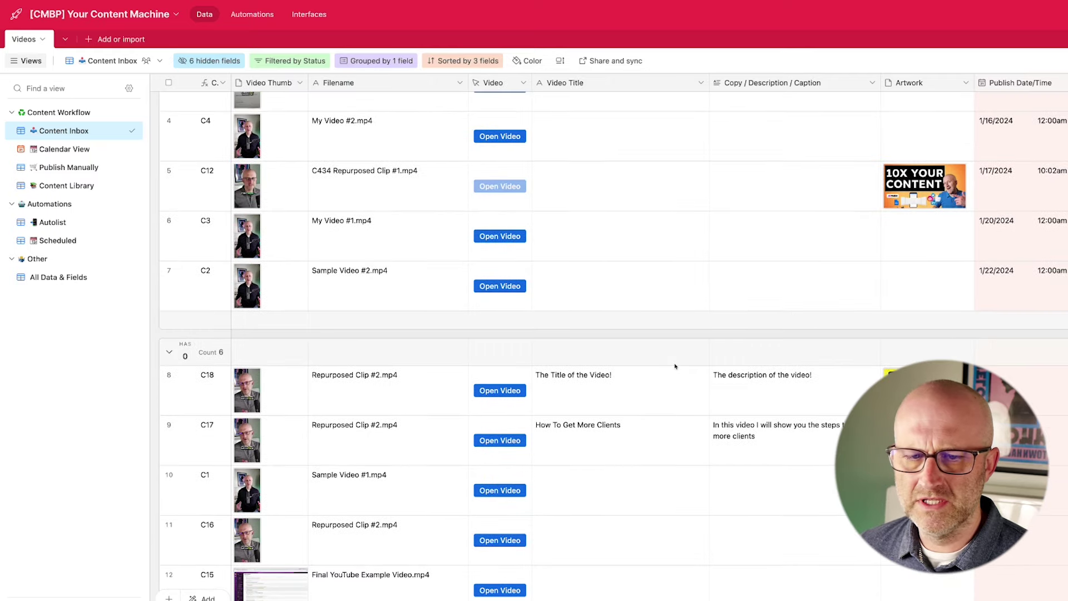
Open the Publish Manually view and review its filter conditions
scroll(674, 368, "up", 3)
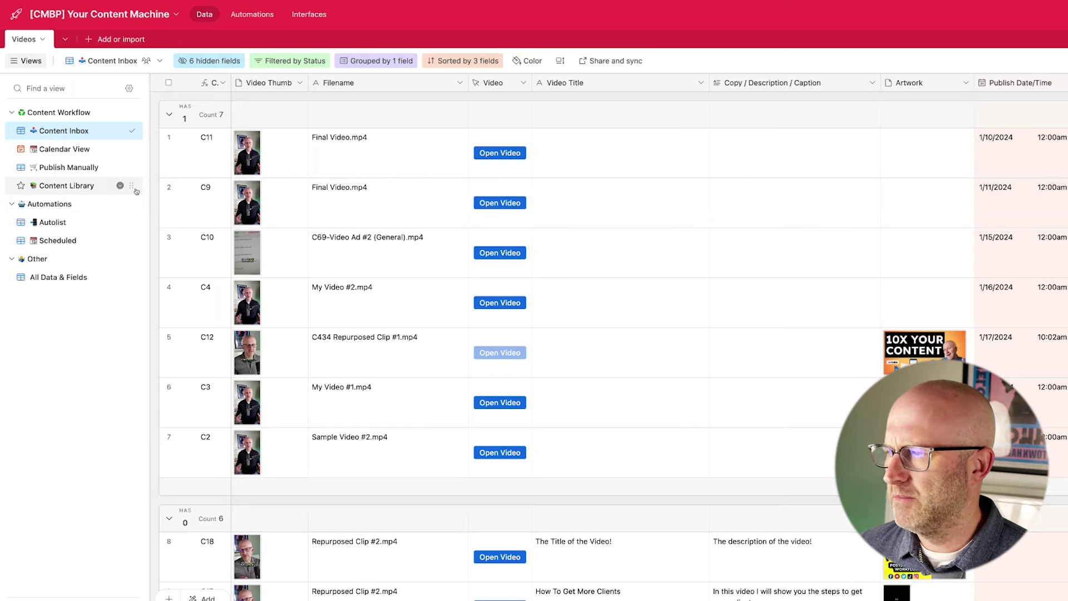
left_click_drag(184, 139, 98, 166)
left_click(69, 168)
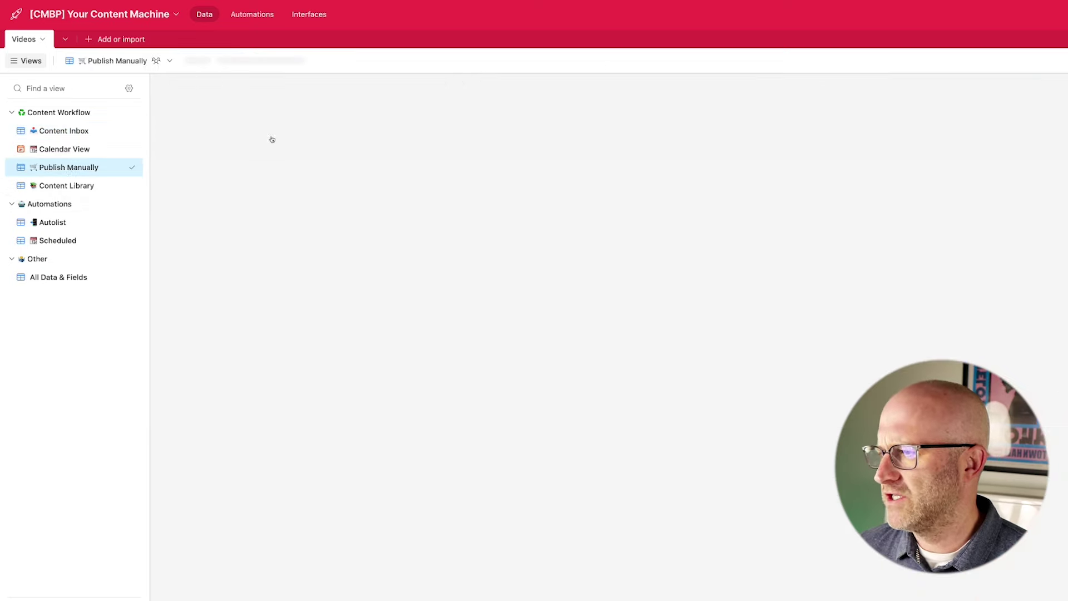
left_click_drag(202, 136, 270, 74)
left_click(304, 62)
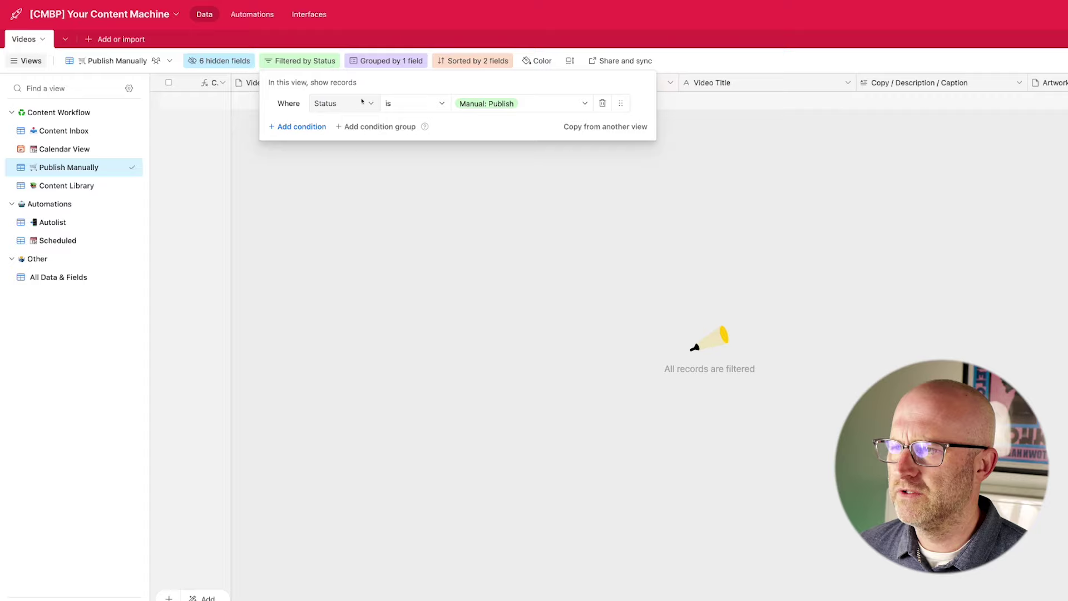
mouse_move(307, 159)
left_mouse_down()
mouse_move(376, 114)
mouse_move(492, 116)
left_mouse_up()
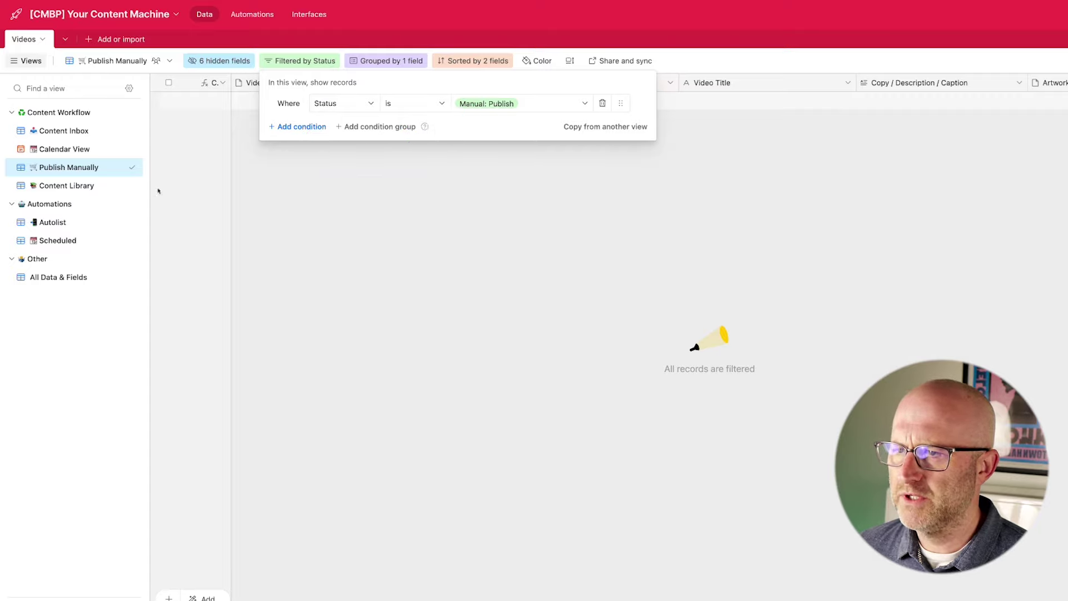
left_click_drag(214, 180, 97, 204)
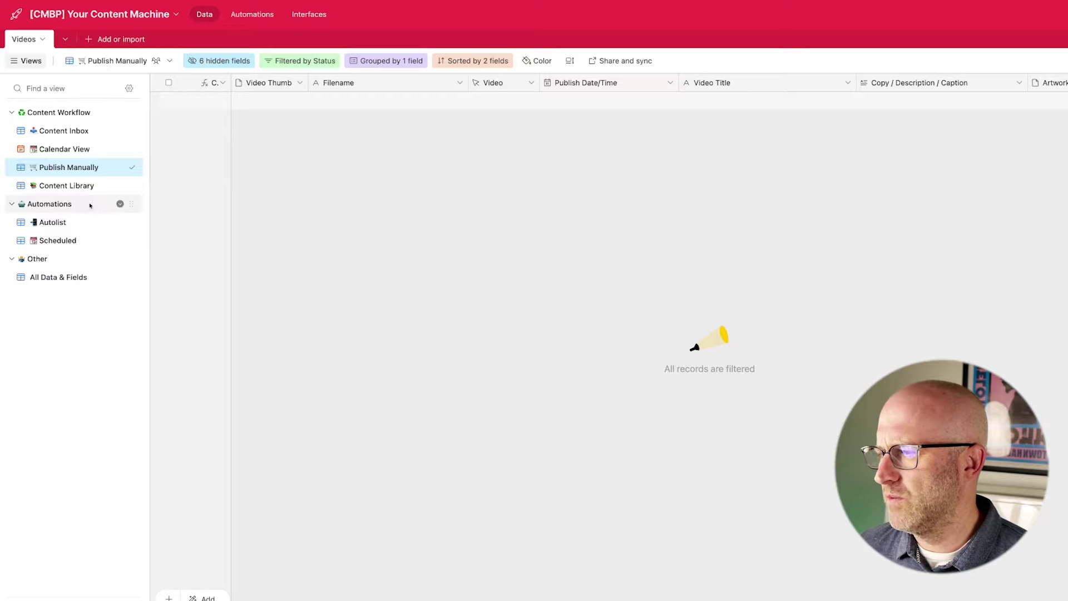
Review the Autolist view's filters, then open the Scheduled view with its five filter conditions
left_click(119, 222)
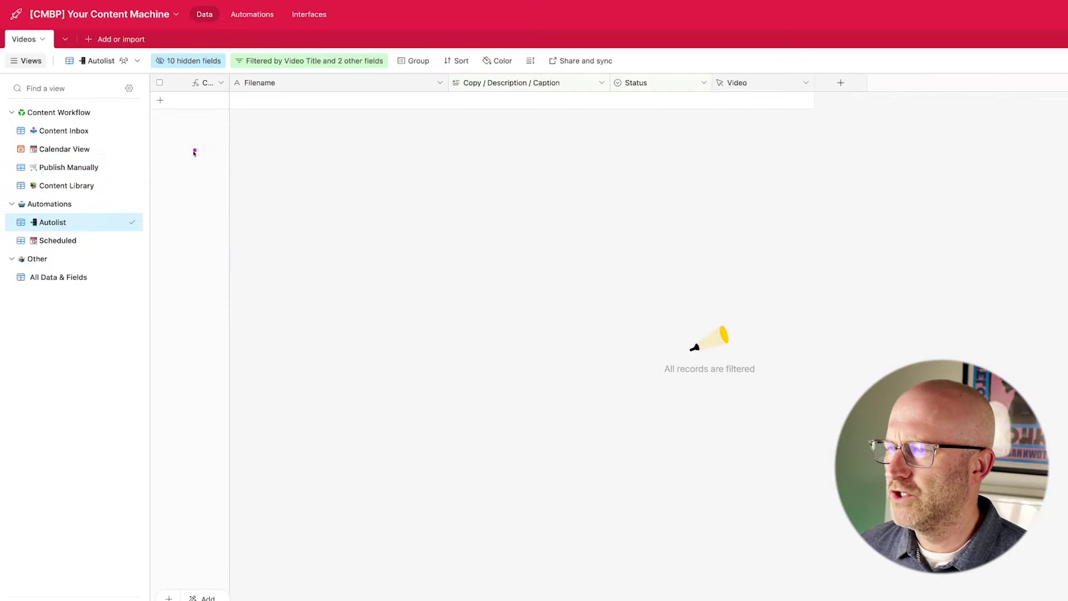
left_click(267, 62)
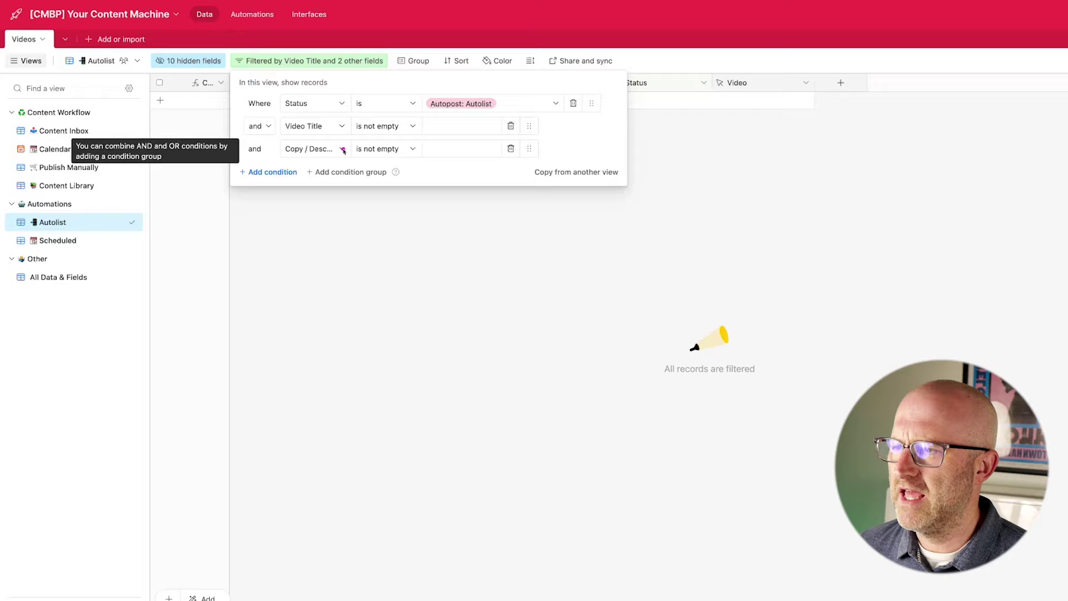
left_click(167, 245)
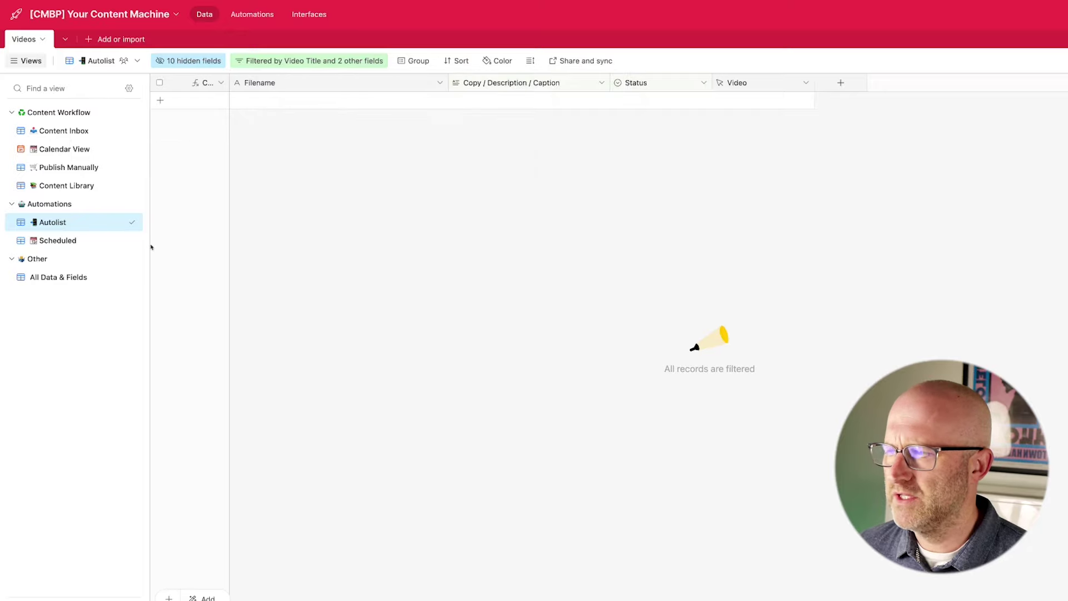
left_click(58, 240)
left_click(333, 61)
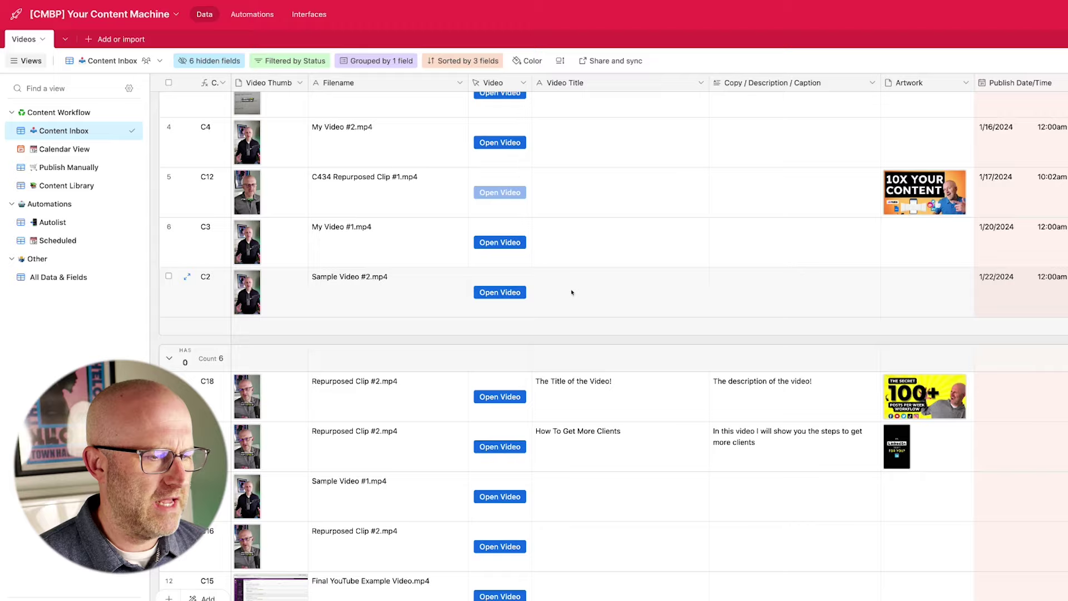
Set record C18's publish date to February 11 and C17's to February 12
scroll(572, 292, "down", 1)
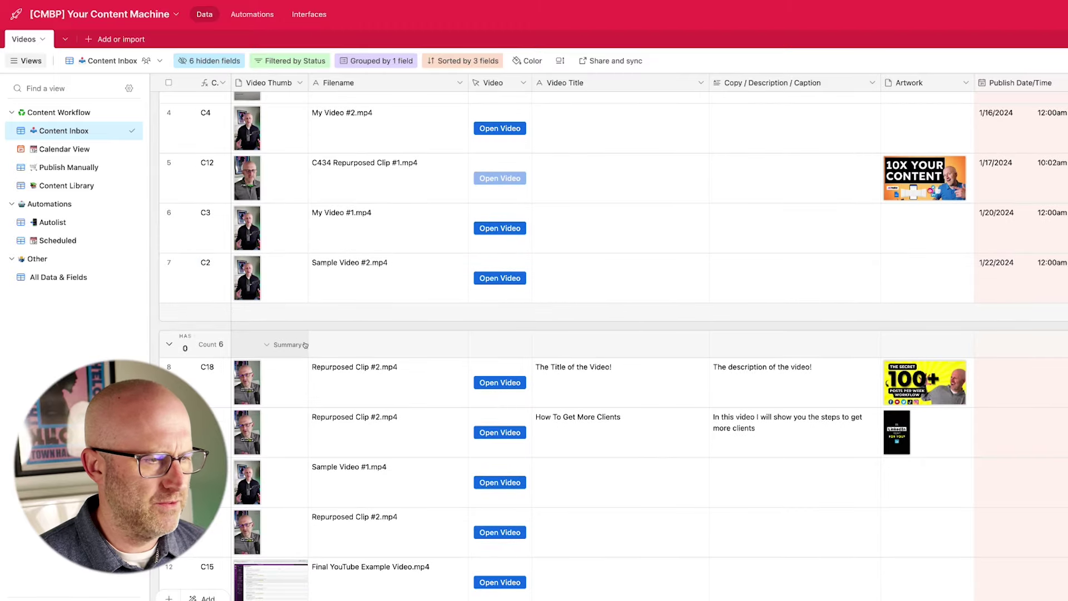
double_click(977, 367)
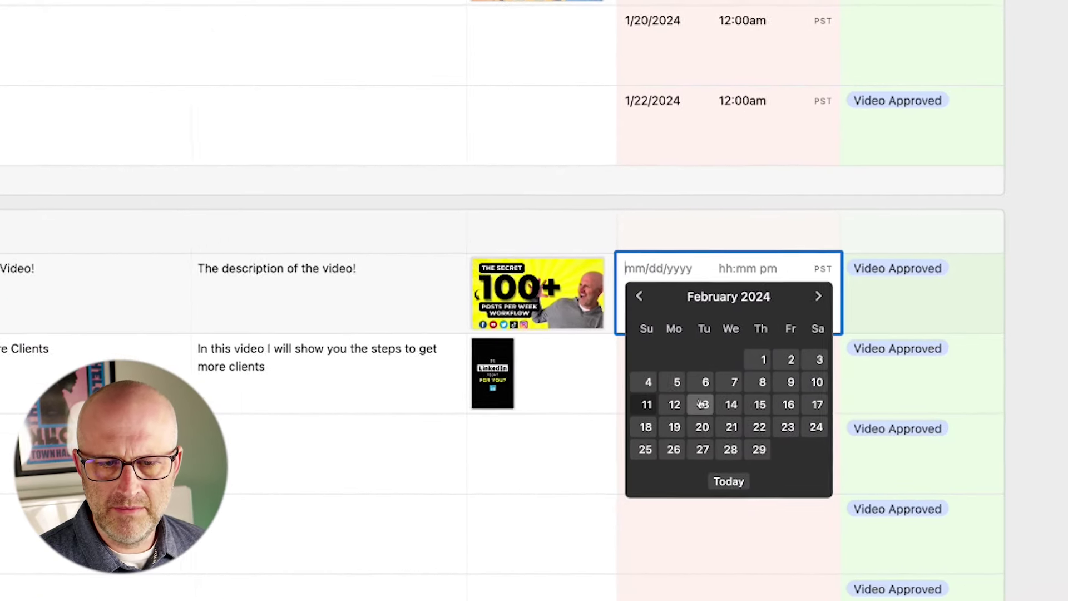
left_click(645, 404)
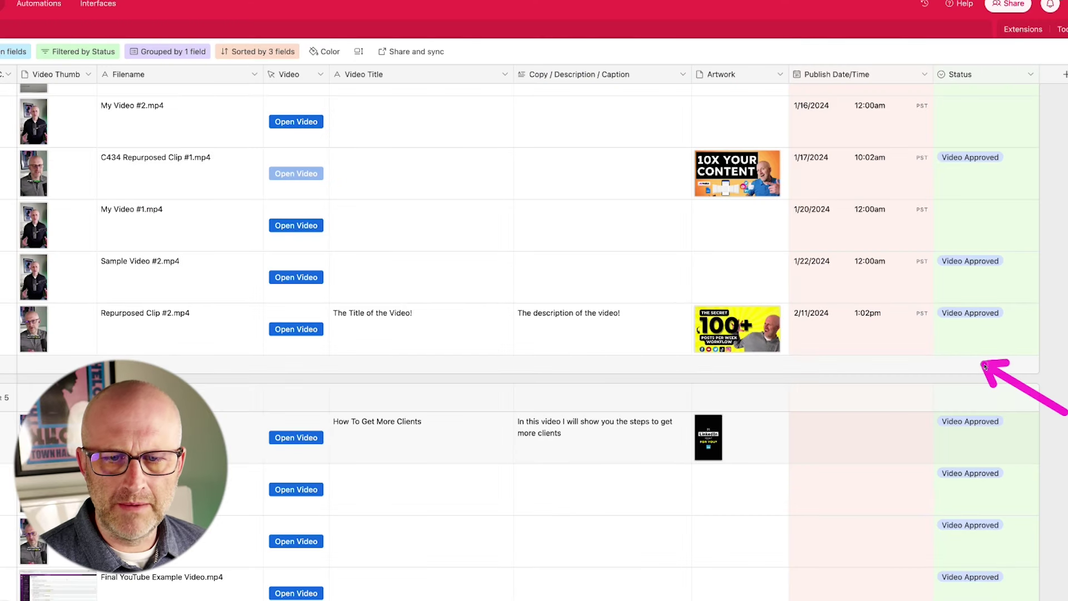
left_click(176, 54)
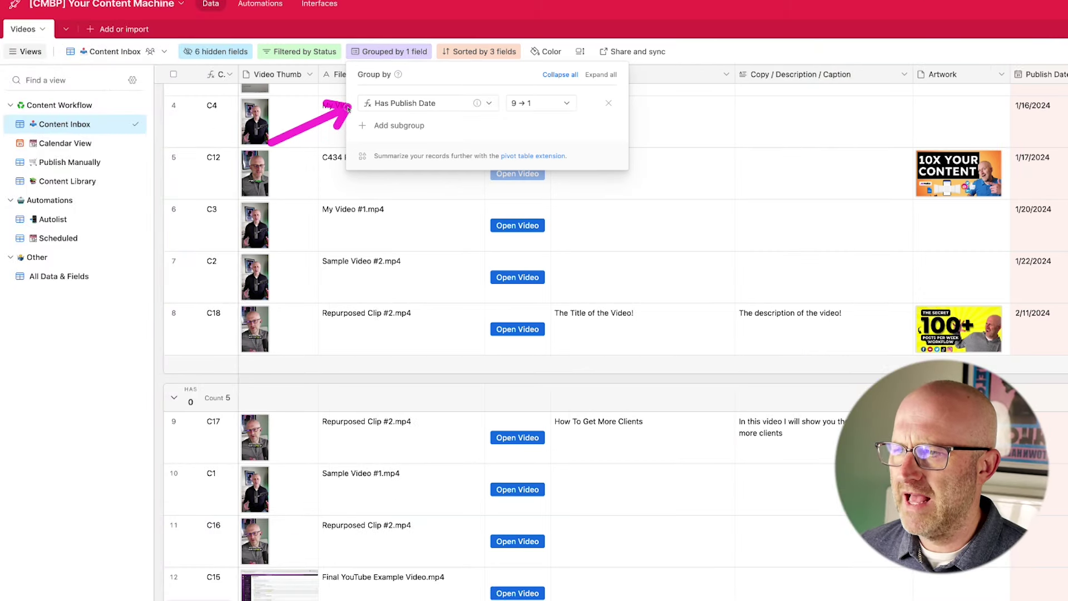
left_click(991, 498)
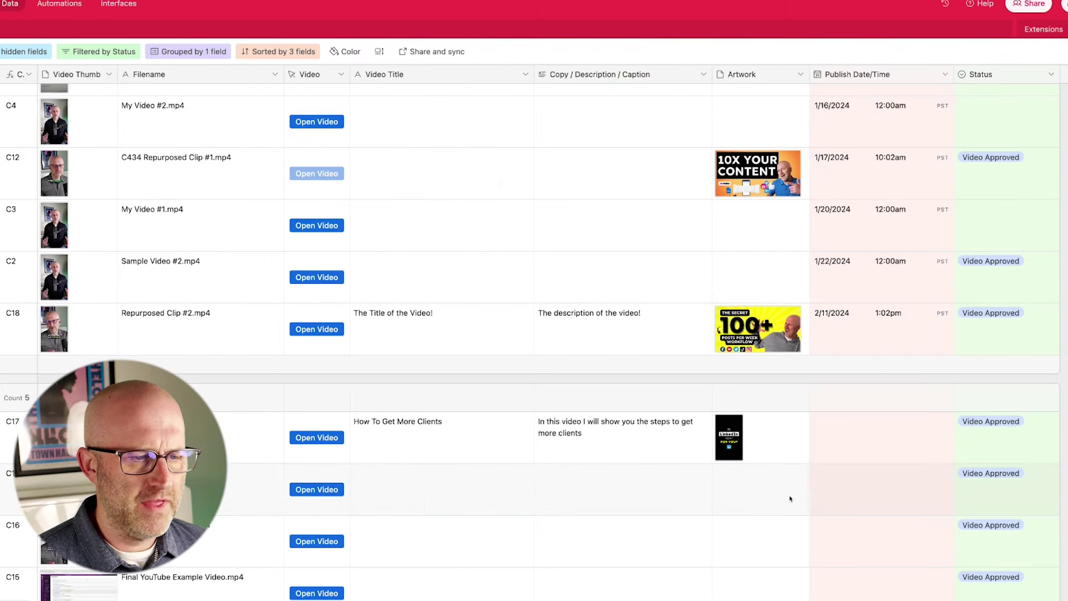
left_click(839, 446)
left_click(846, 510)
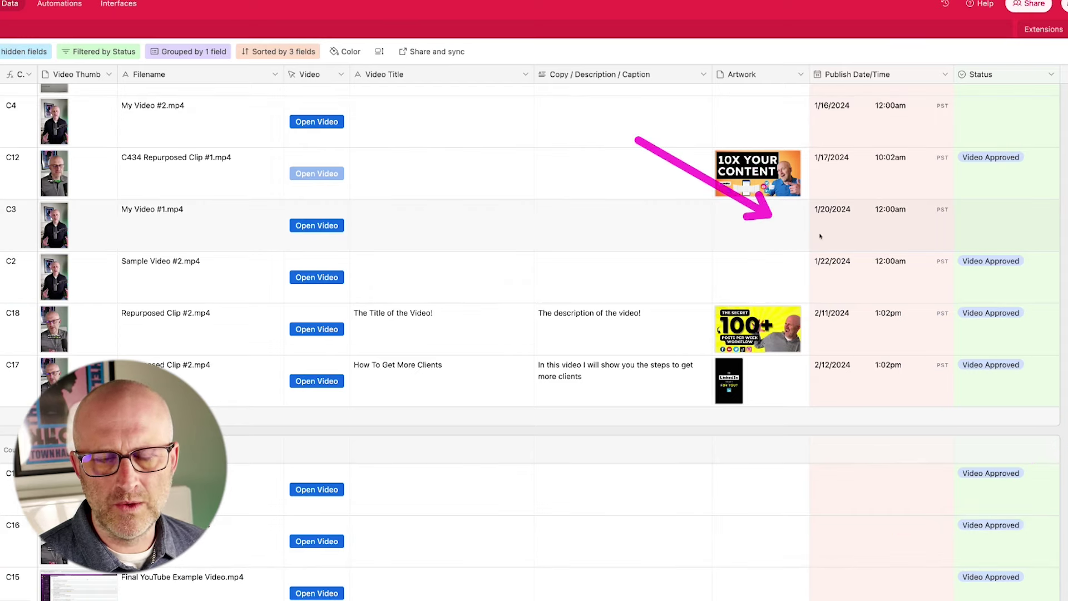
Change the 2/11 video's Status to Manual: Publish
scroll(823, 239, "up", 3)
scroll(841, 251, "down", 1)
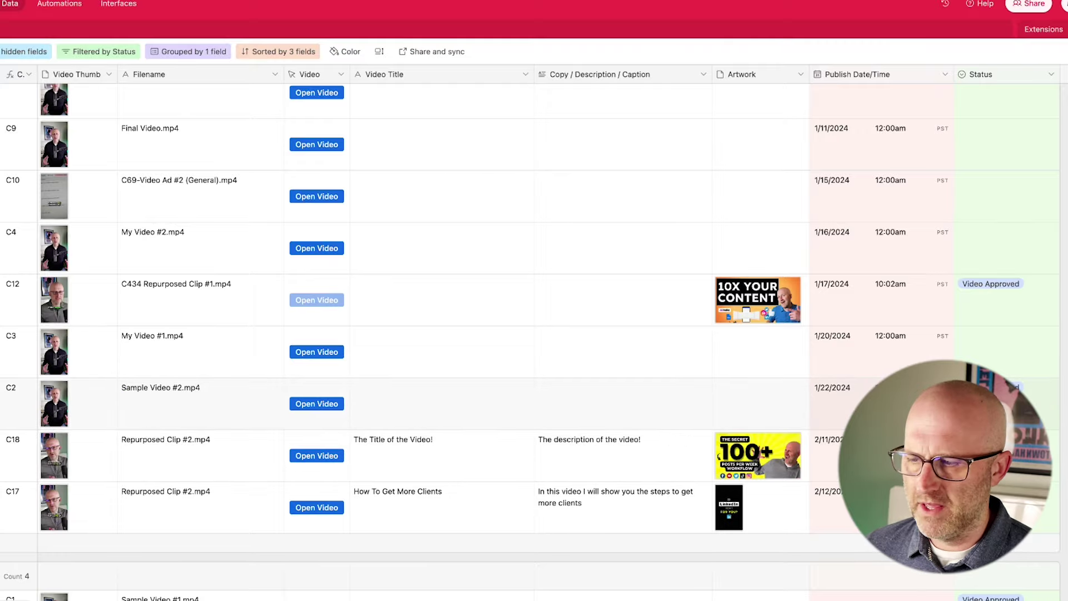
left_click(999, 442)
left_click(999, 441)
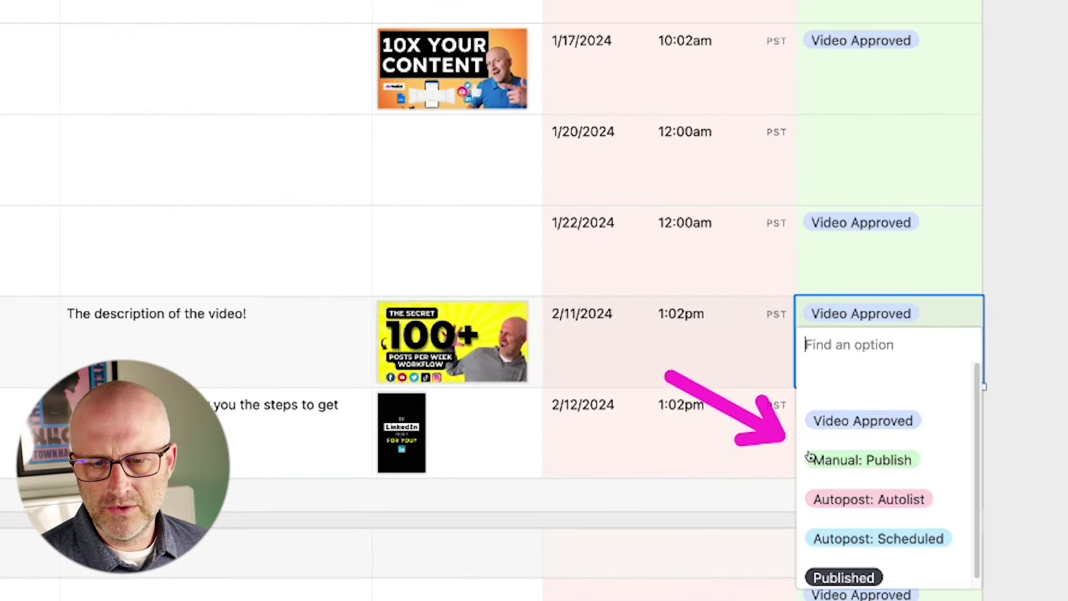
left_click(862, 460)
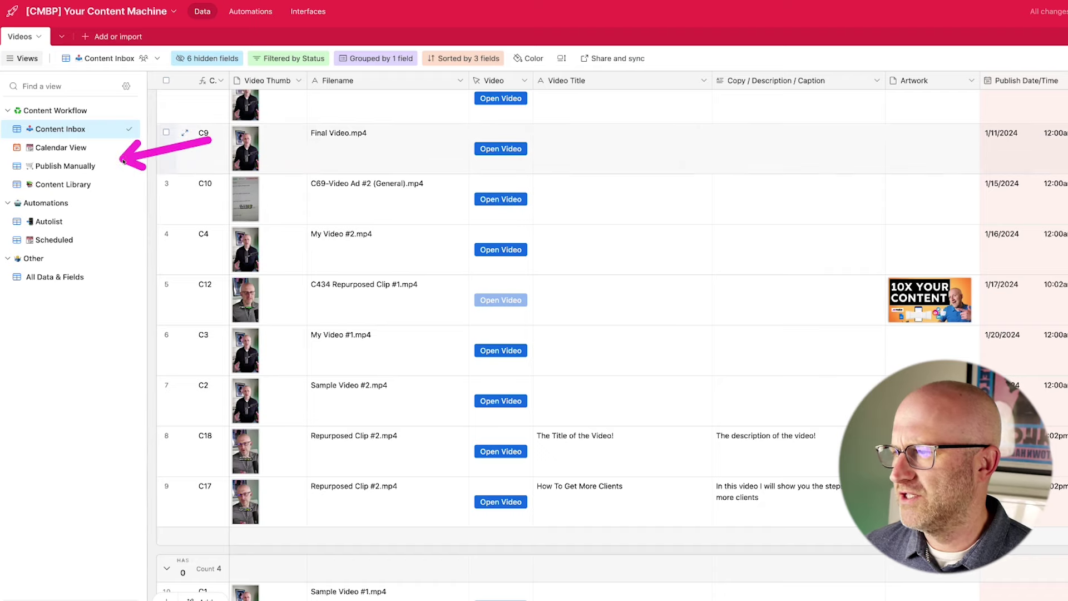
left_click(86, 166)
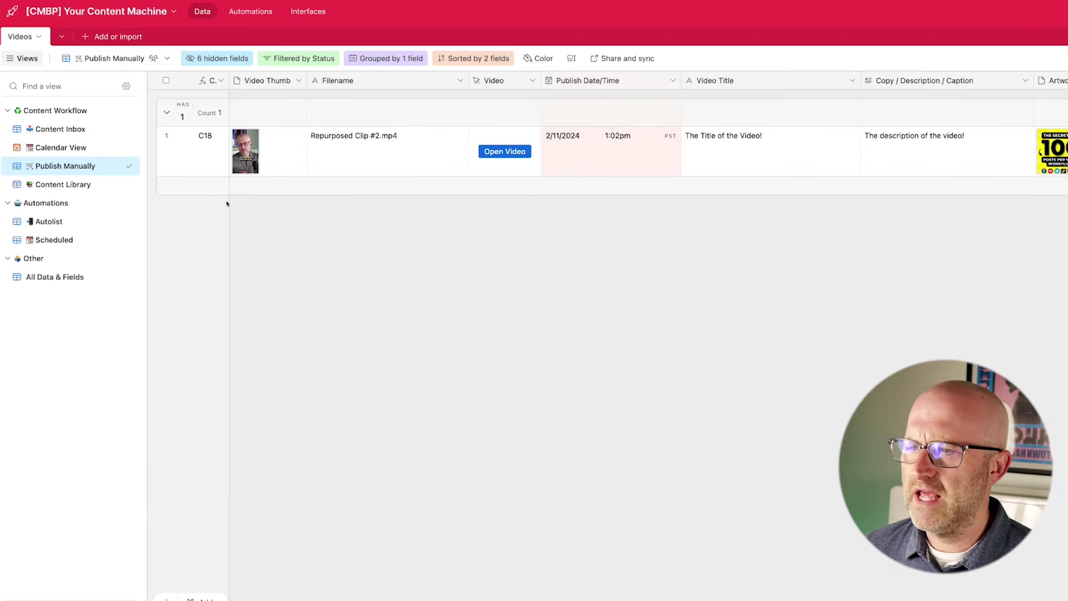
left_click_drag(188, 233, 123, 175)
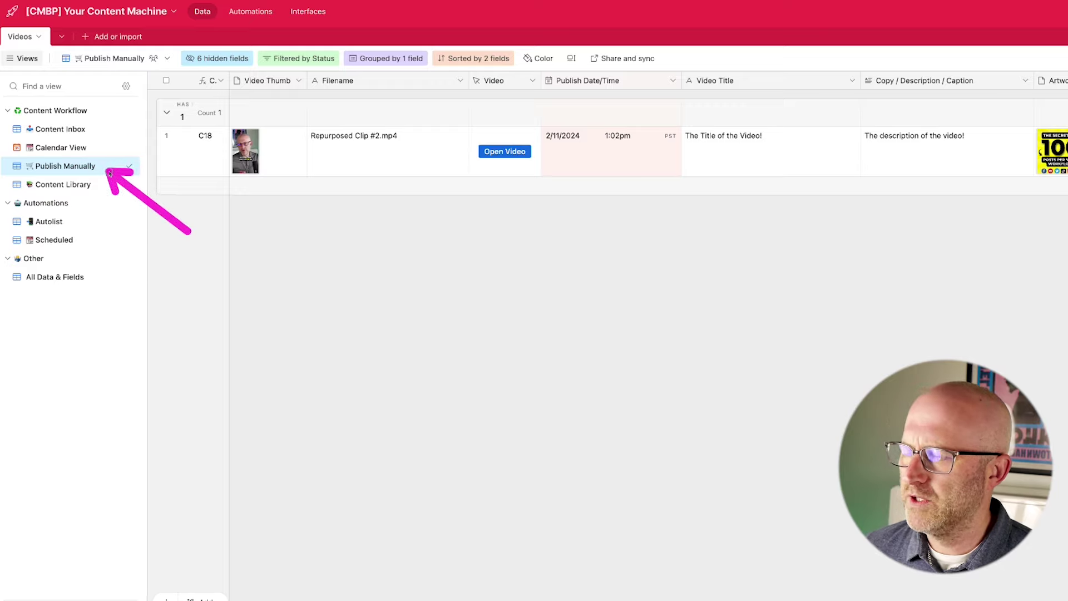
left_click_drag(488, 230, 594, 153)
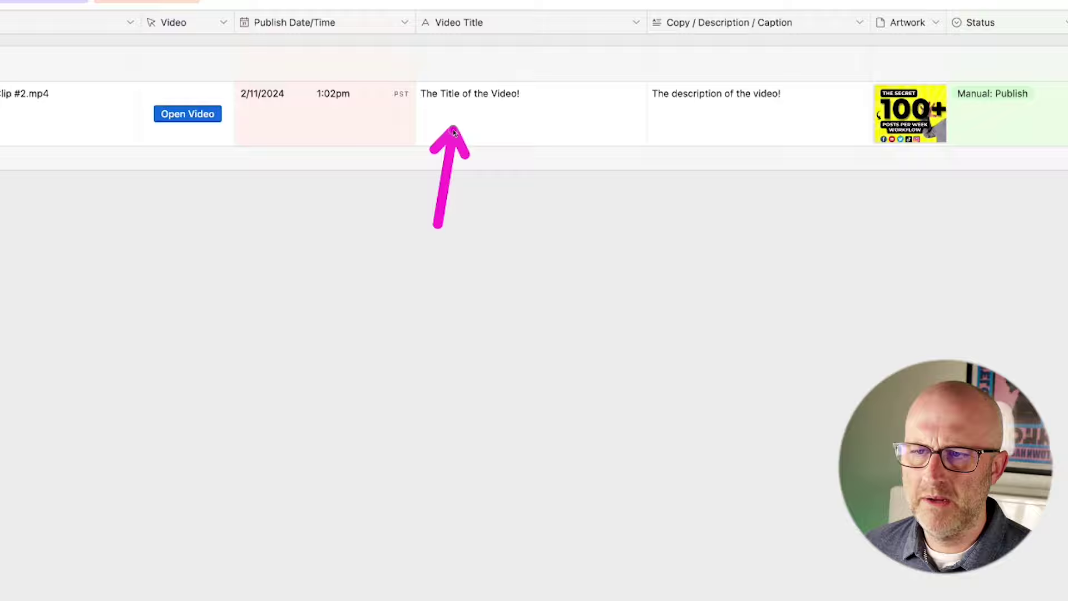
left_click_drag(435, 224, 649, 118)
left_click_drag(528, 96, 751, 112)
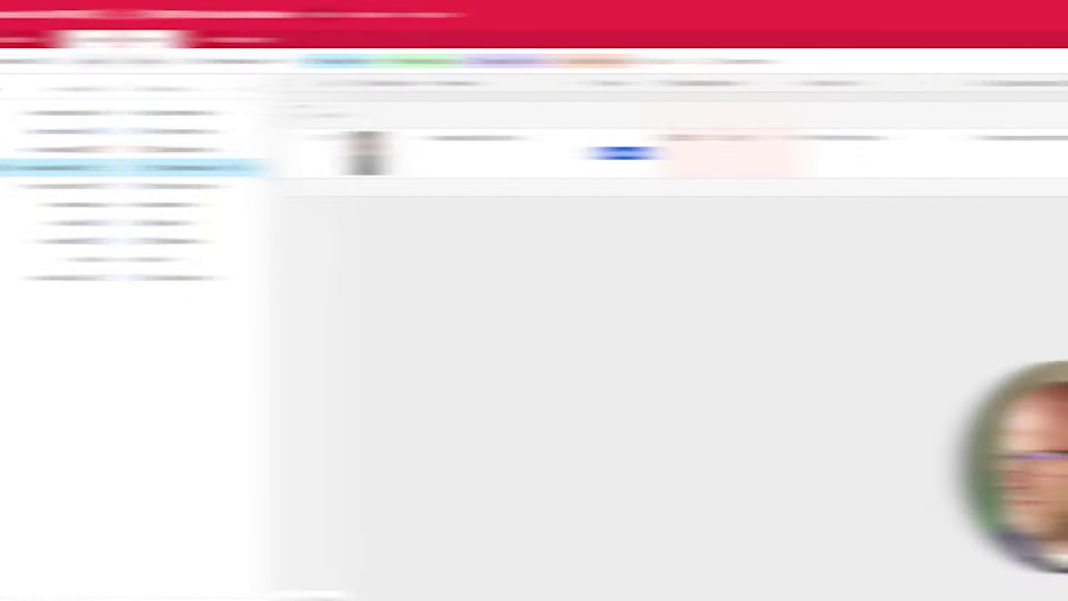
left_click_drag(161, 189, 116, 151)
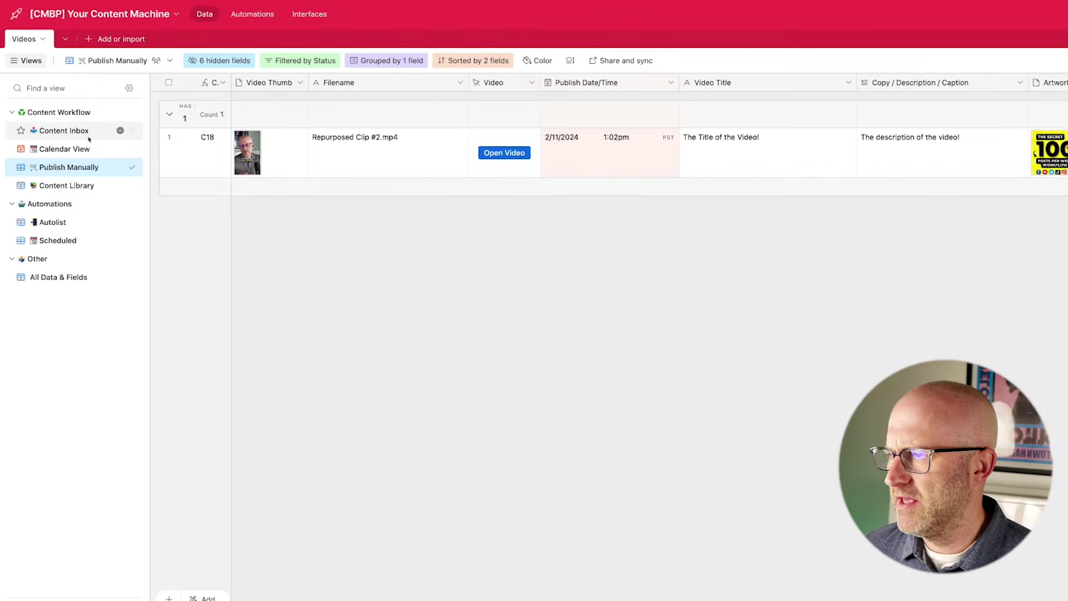
left_click(65, 131)
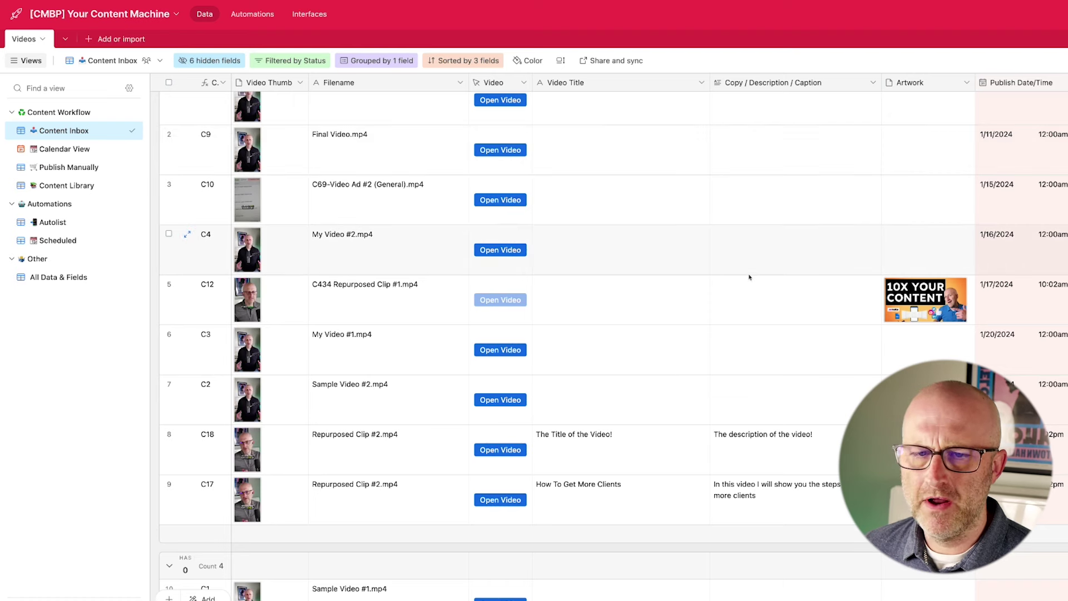
scroll(749, 277, "up", 2)
left_click_drag(192, 202, 93, 228)
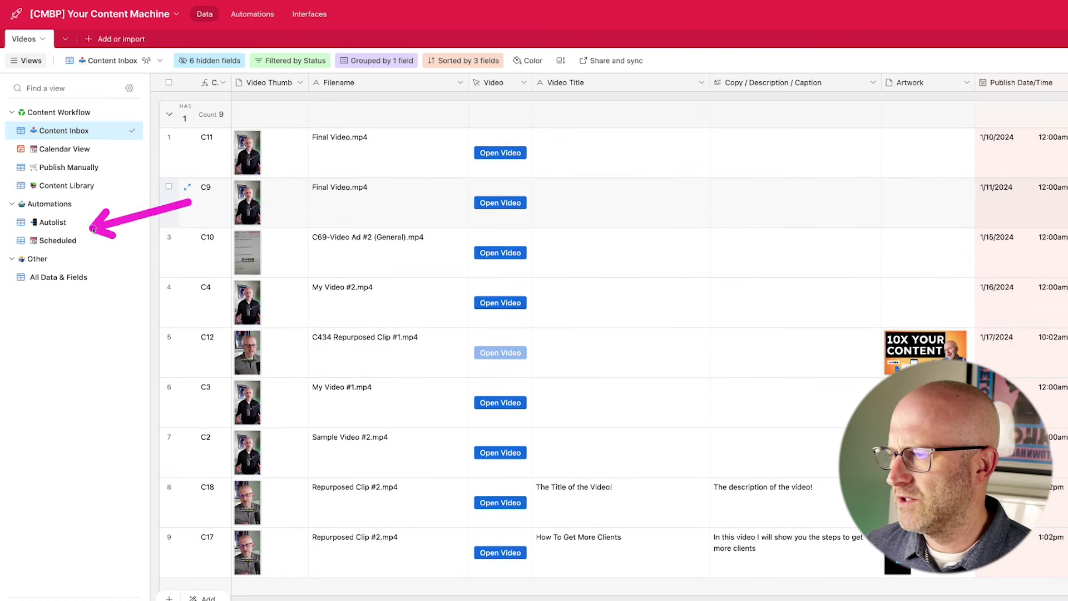
left_click_drag(189, 204, 94, 241)
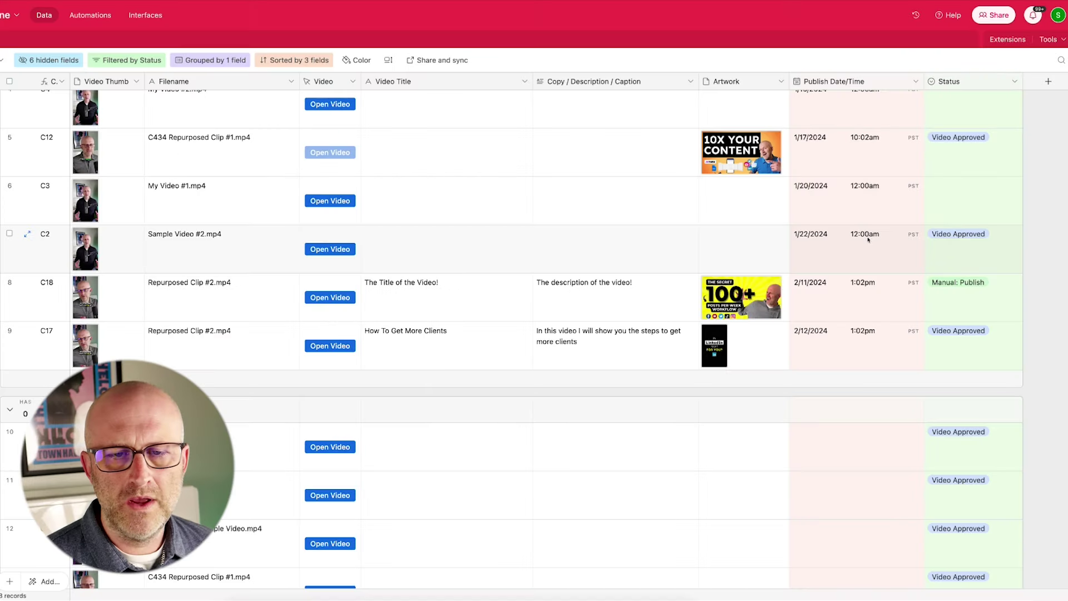
scroll(868, 239, "up", 2)
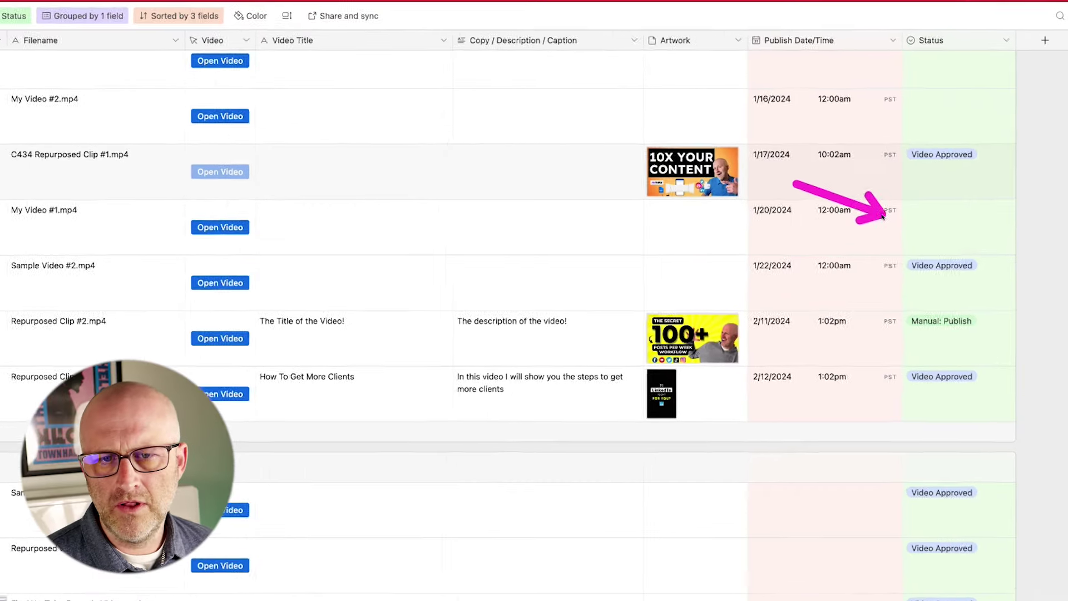
Set the Repurposed Clip #2 video's Status to Autopost: Autolist and show the Autolist view
double_click(936, 218)
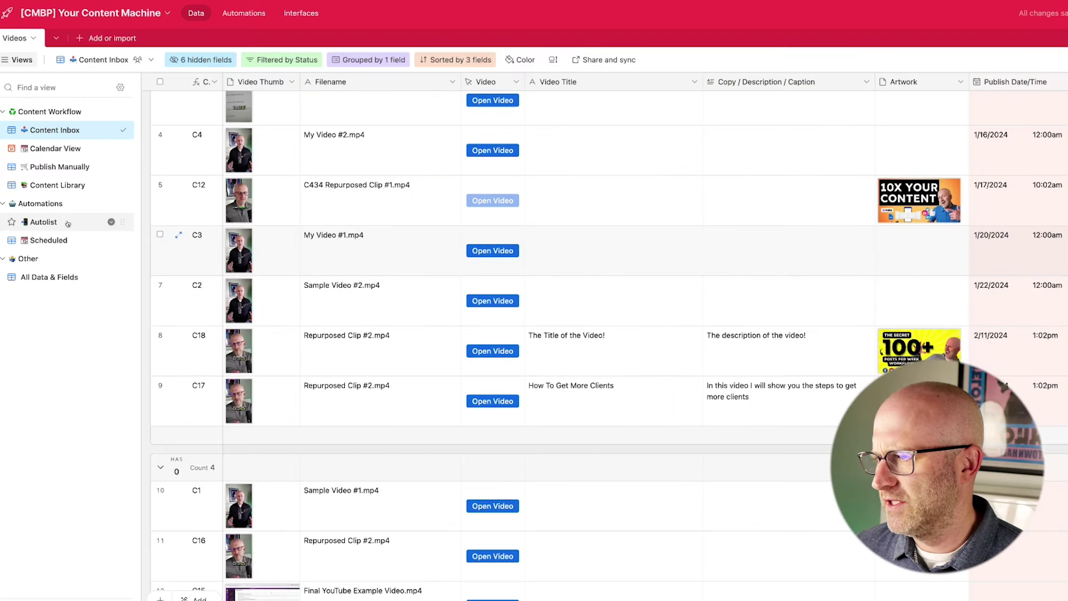
left_click(45, 224)
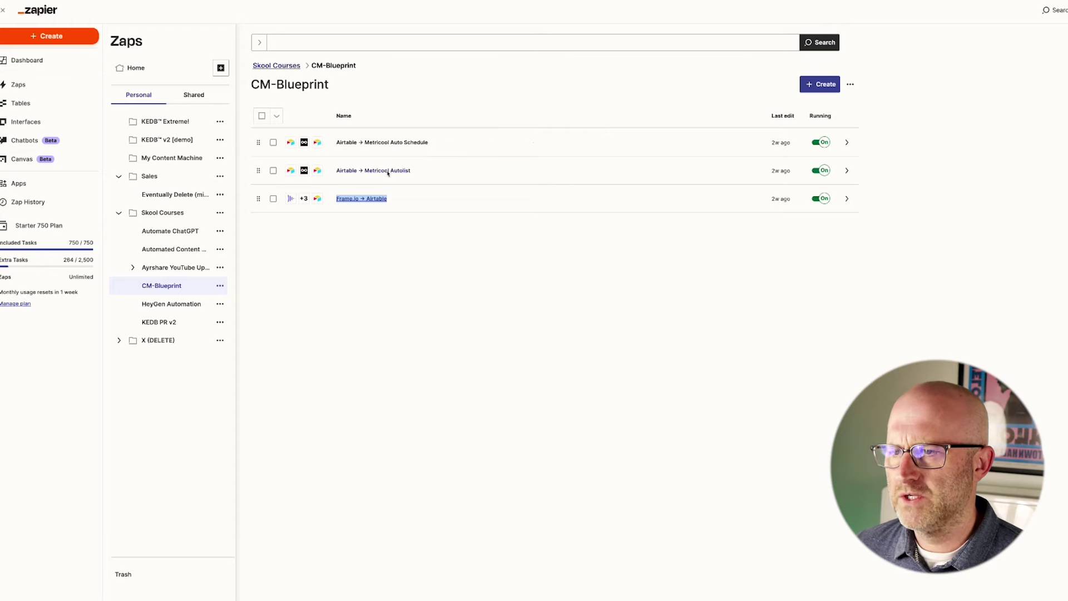
left_click_drag(411, 170, 336, 170)
right_click(337, 171)
left_click(362, 196)
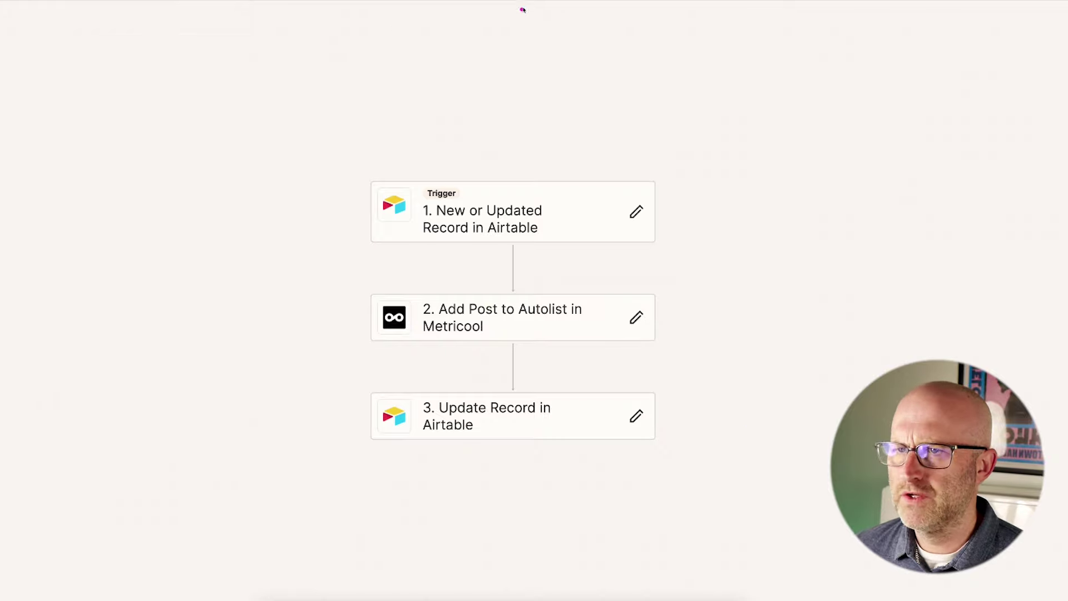
In Metricool, bring up the autolists to find the new post in YT Shorts Example
left_click(553, 7)
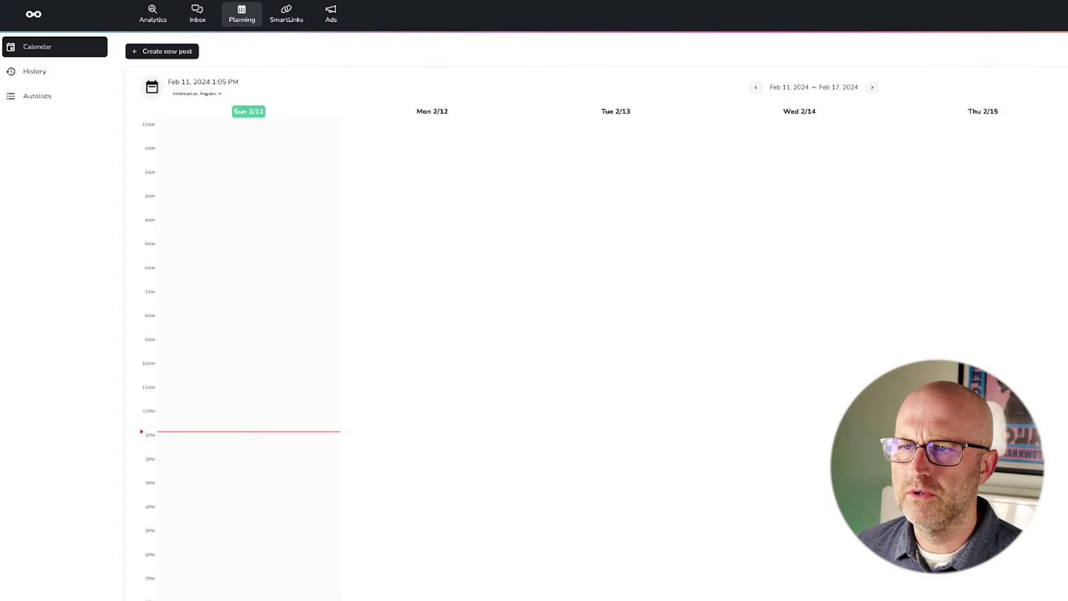
left_click(48, 97)
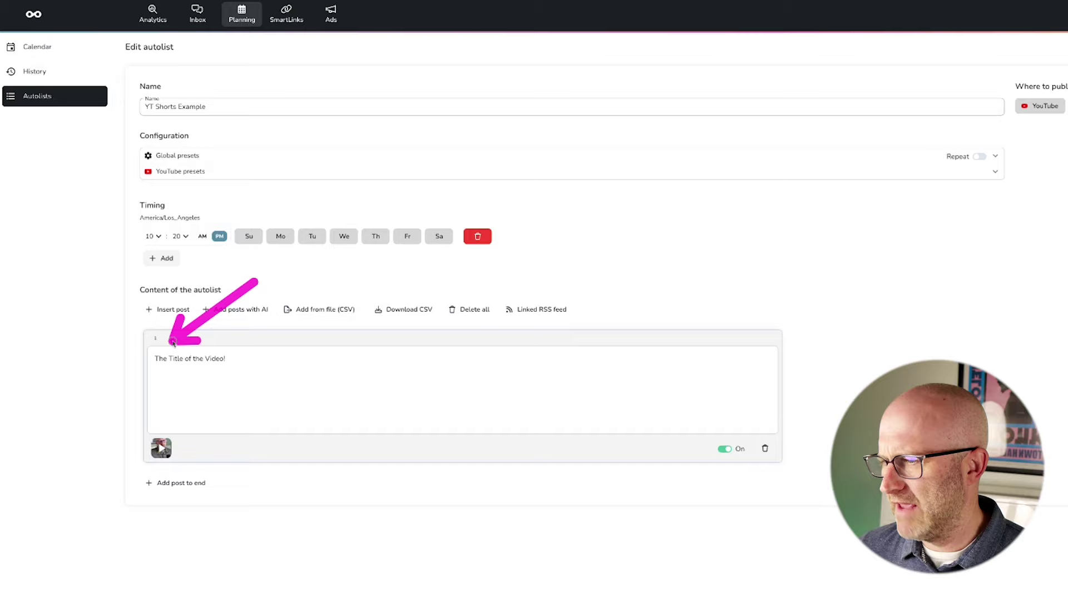
Preview the queued video, then change the autolist posting hour to 1 for 1:20 PM
left_click(161, 450)
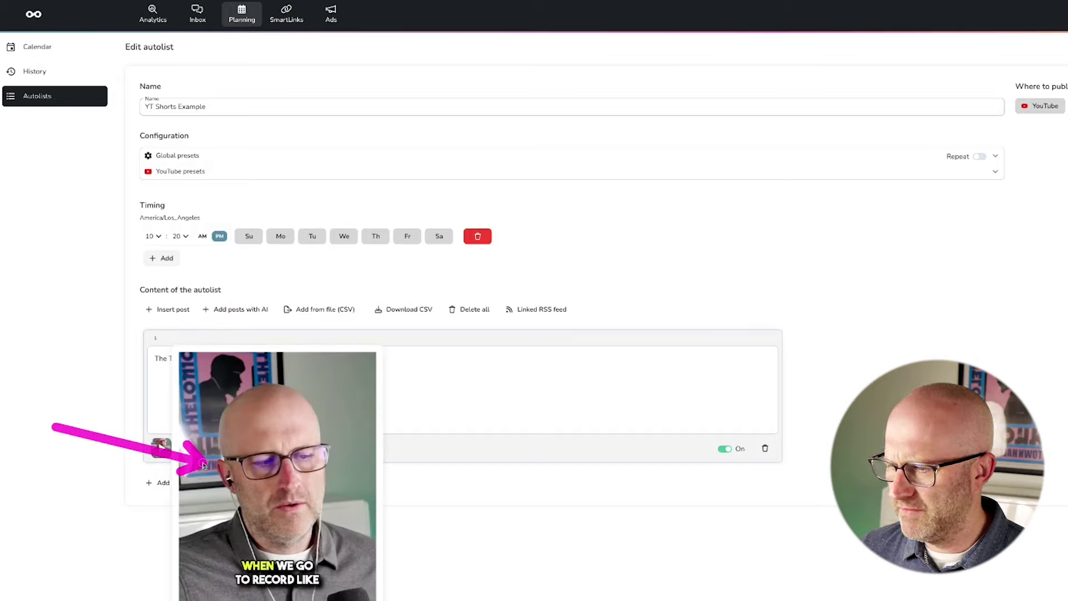
left_click(563, 355)
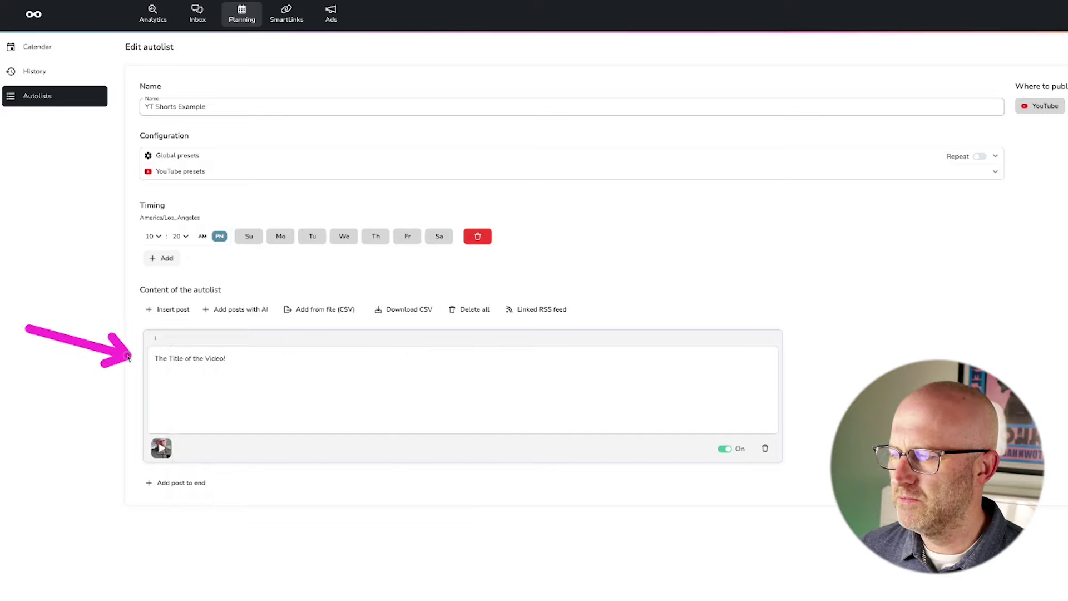
left_click(157, 236)
left_click(151, 136)
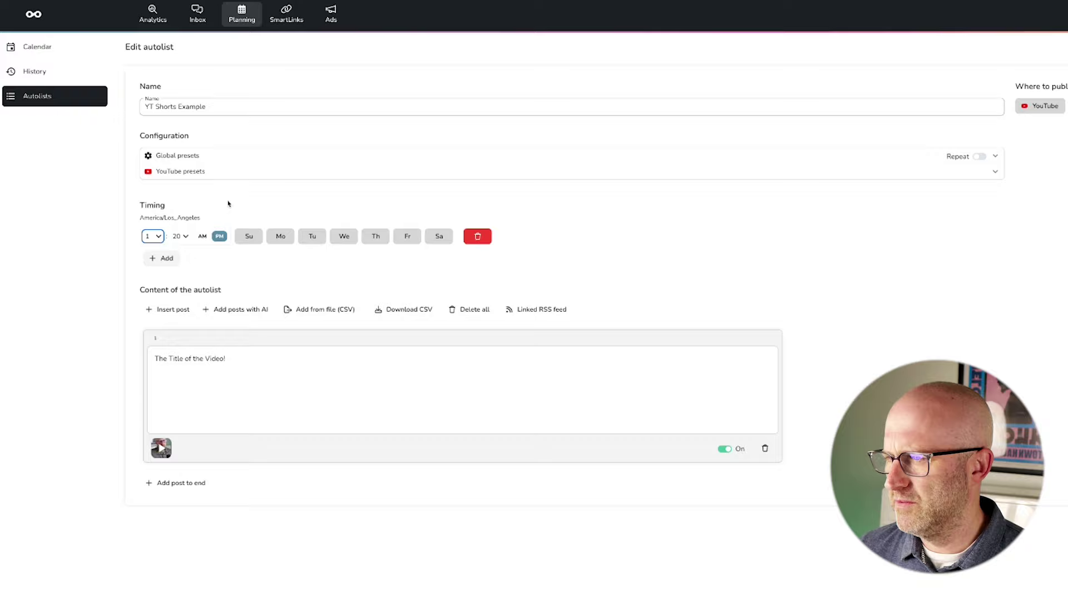
left_click(184, 237)
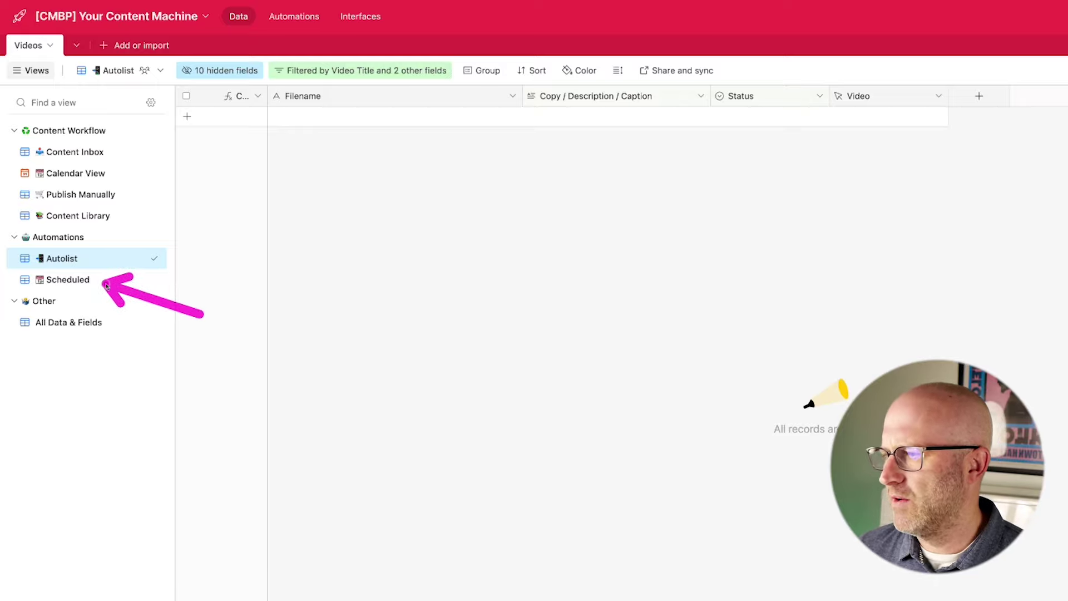
Return to the Content Inbox view and bring up the Status options for the C434 Repurposed Clip #1 row
left_click(91, 154)
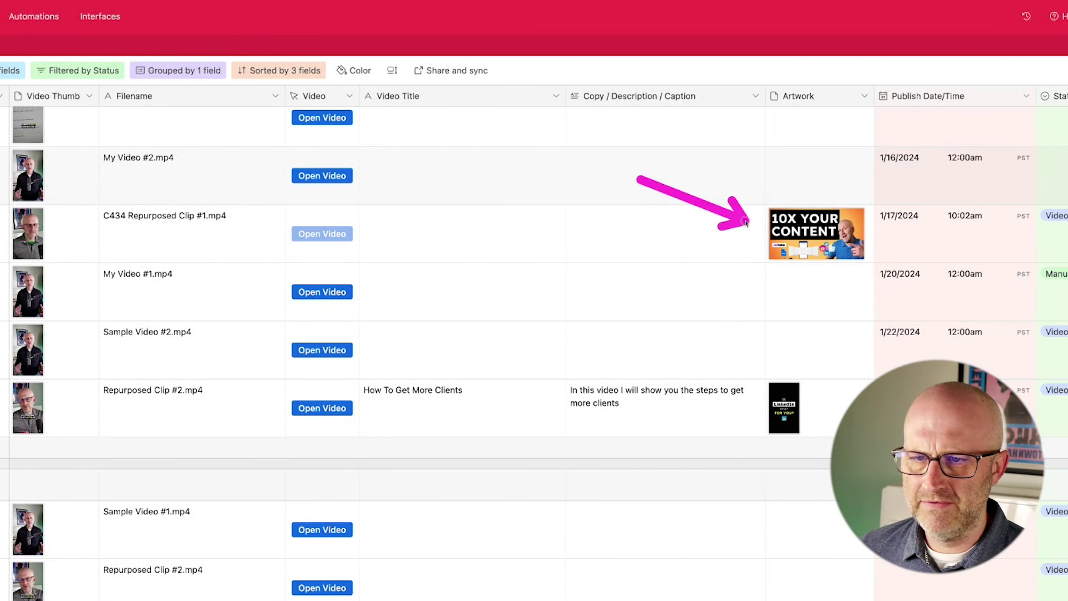
left_click(1052, 220)
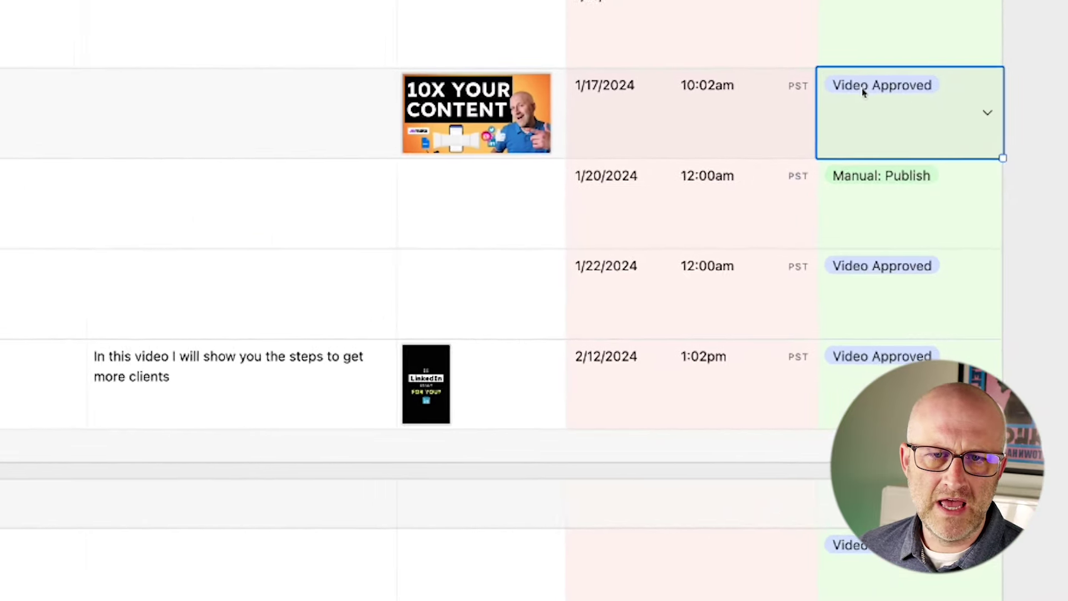
left_click(864, 93)
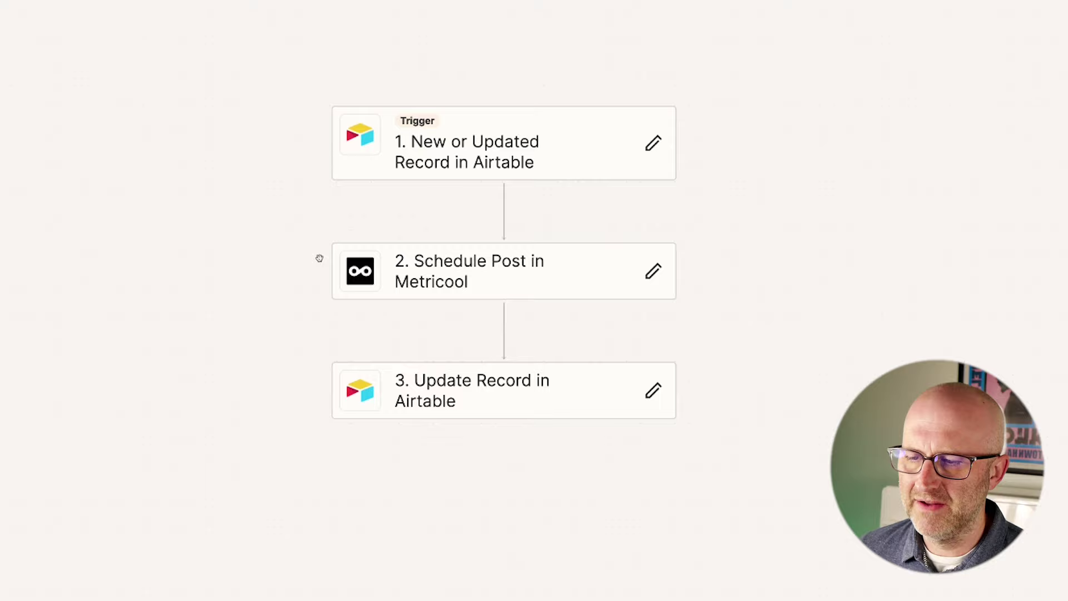
Bring up the Airtable → Metricool Auto Schedule zap with its trigger, scheduled post and record-update steps
left_click_drag(178, 111, 285, 136)
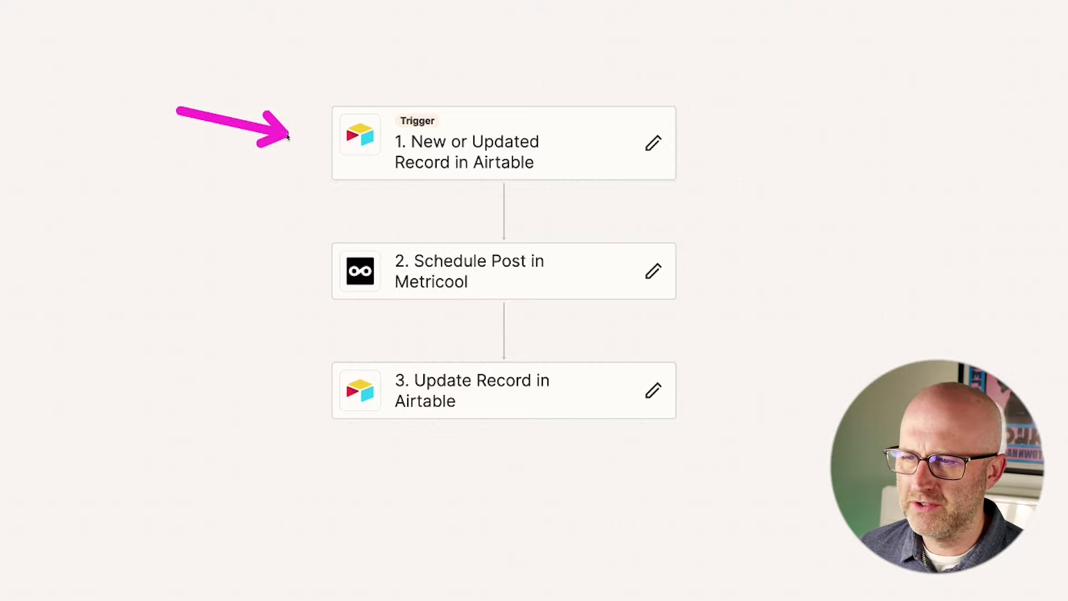
left_click_drag(188, 330, 309, 387)
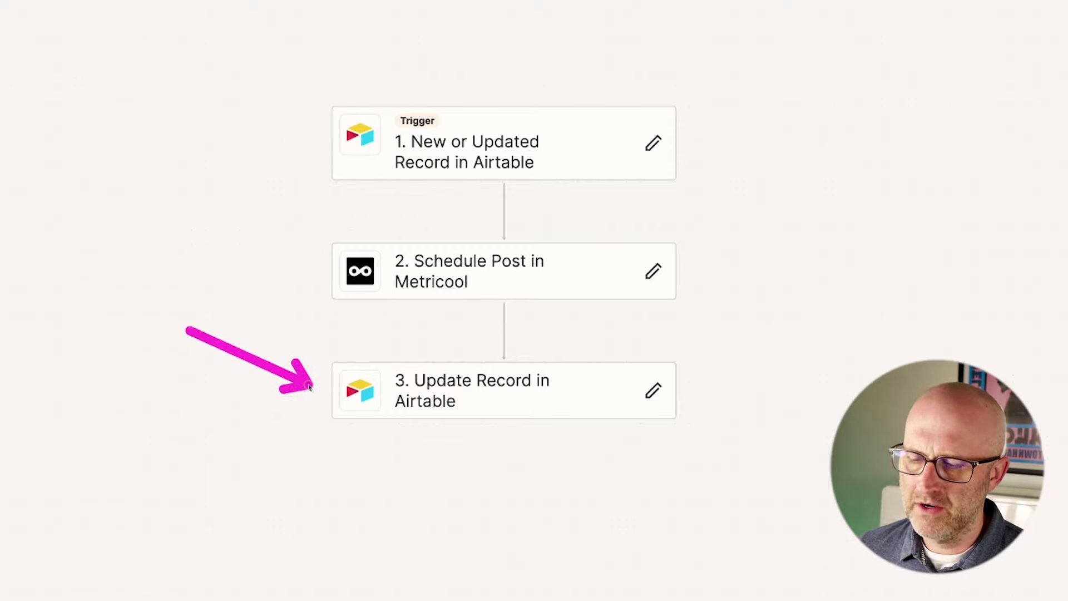
mouse_move(227, 36)
left_mouse_down()
mouse_move(131, 91)
mouse_move(146, 91)
left_mouse_up()
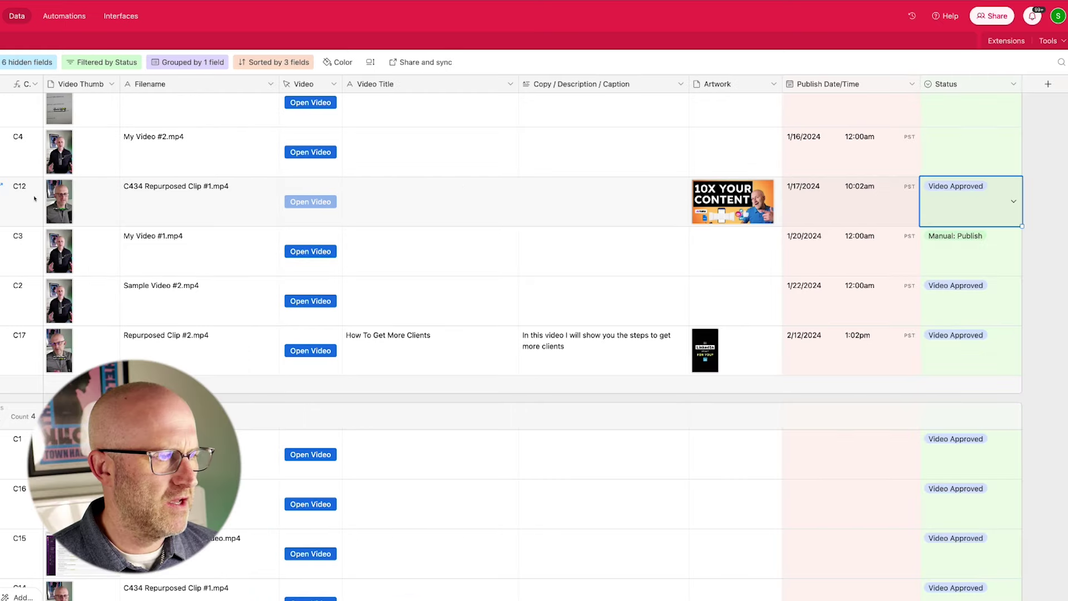
Switch to the Content Library view and confirm C18 Repurposed Clip #2.mp4 shows Published
left_click_drag(830, 226, 890, 205)
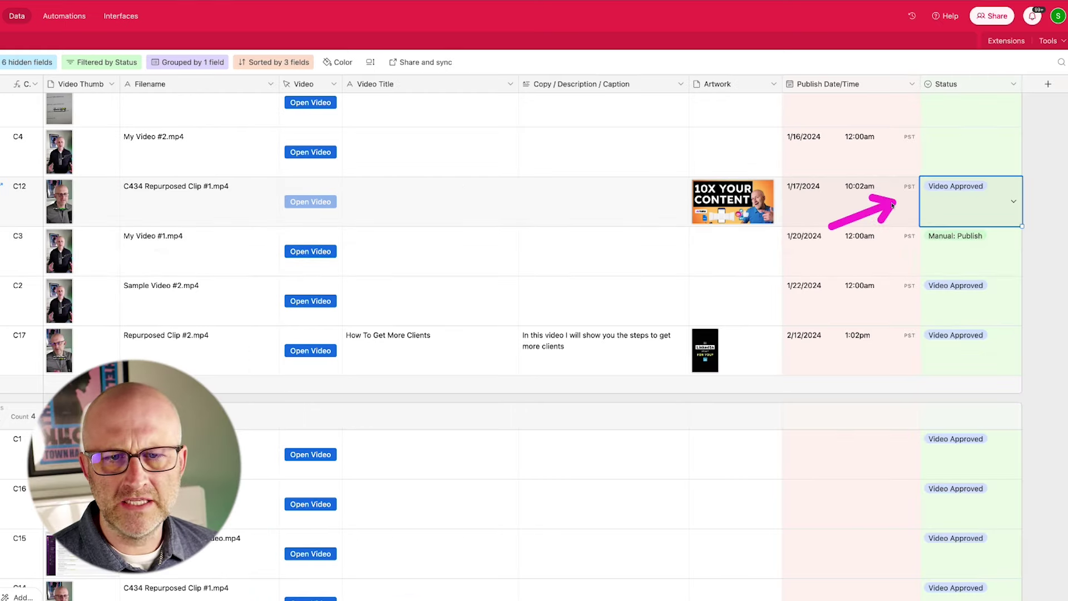
left_click_drag(213, 244, 112, 198)
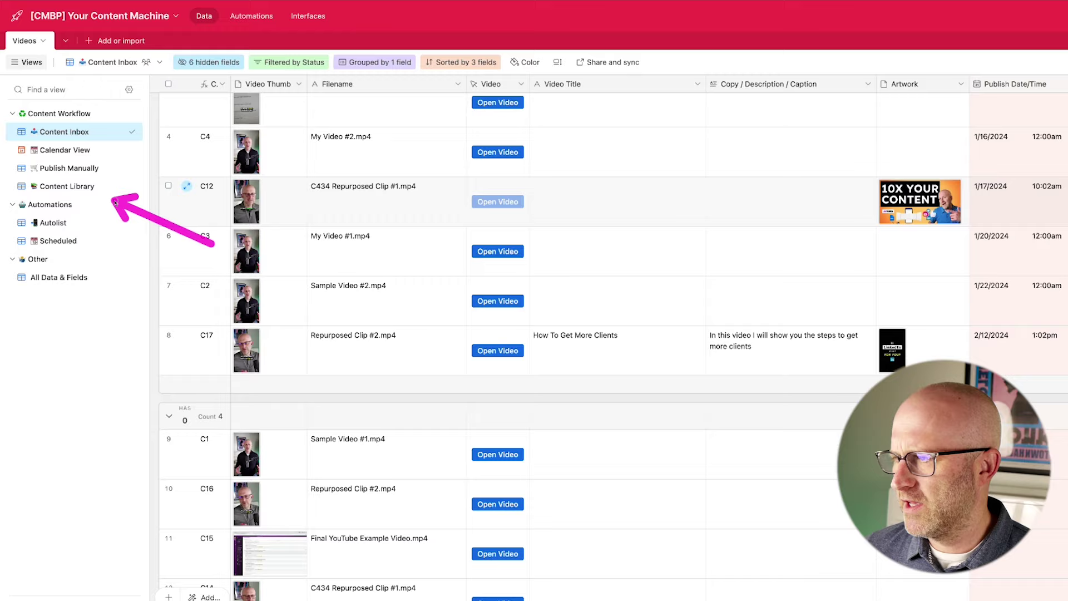
left_click(69, 188)
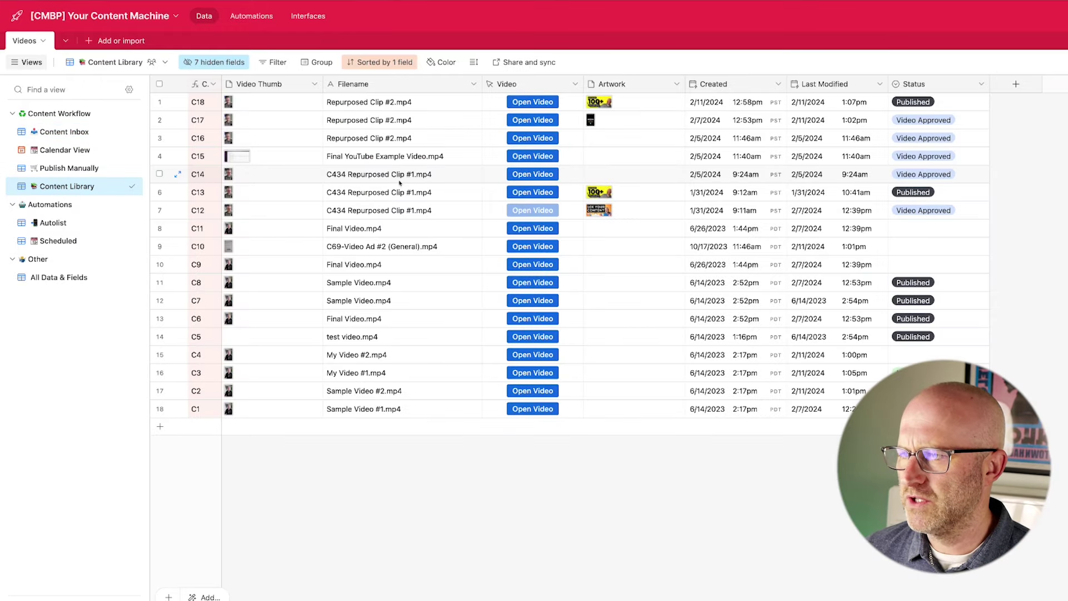
left_click_drag(293, 51, 211, 97)
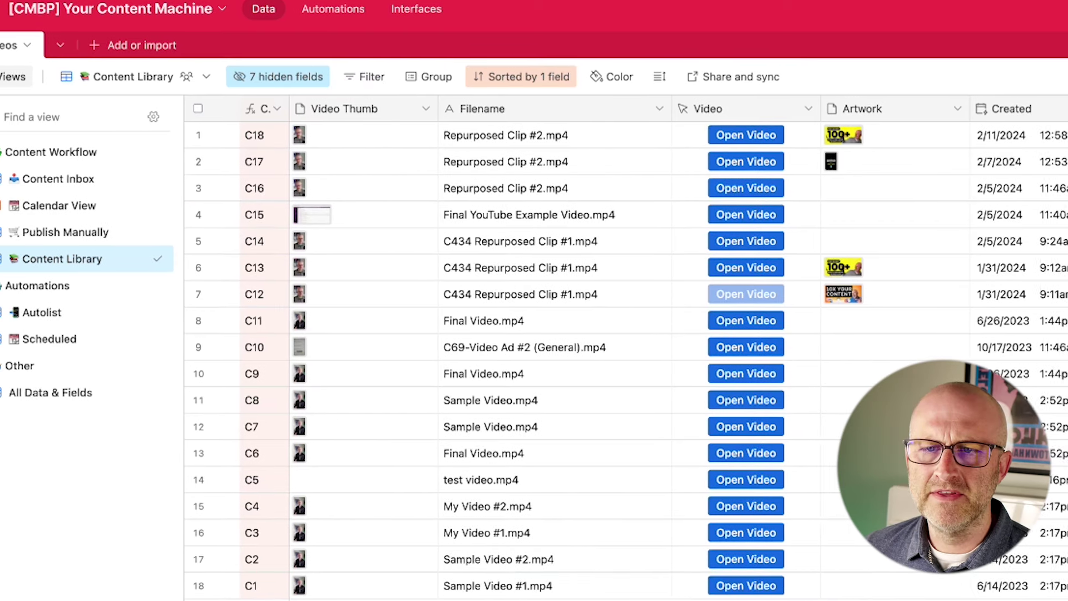
left_click_drag(1035, 45, 917, 126)
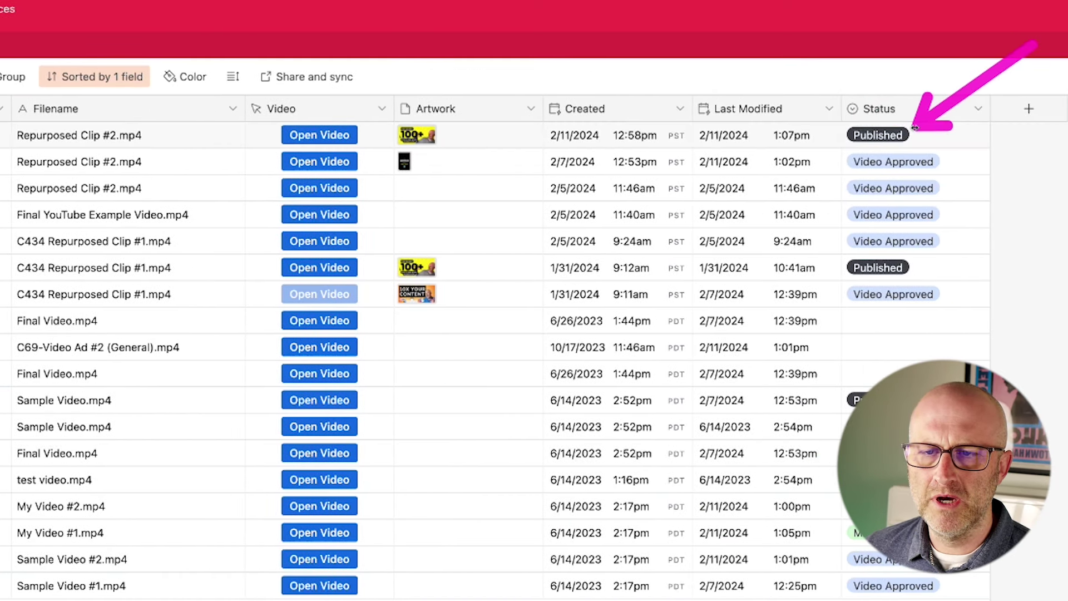
left_click_drag(158, 193, 76, 175)
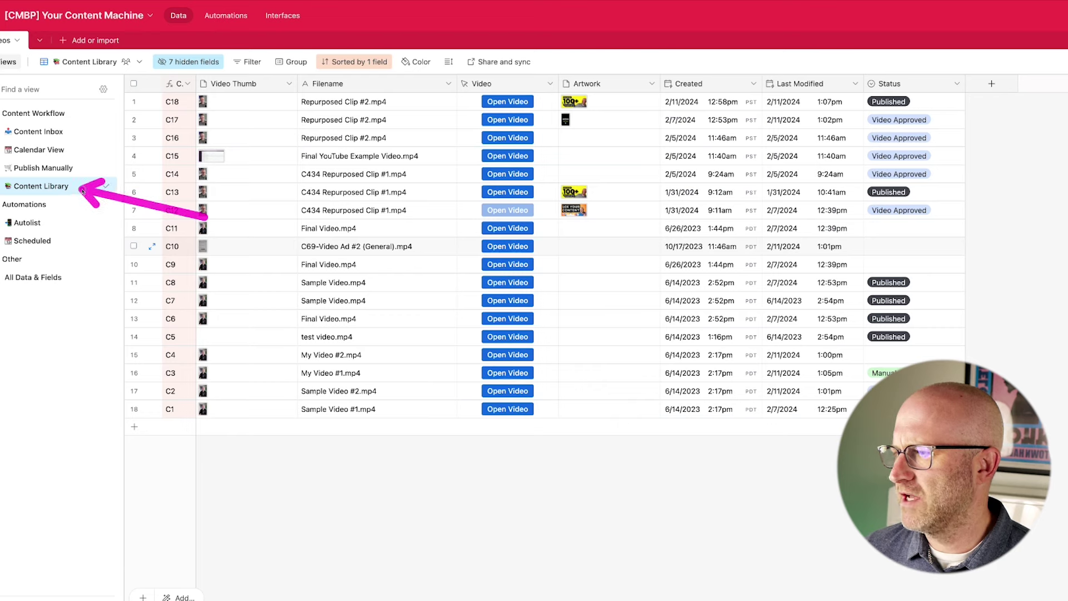